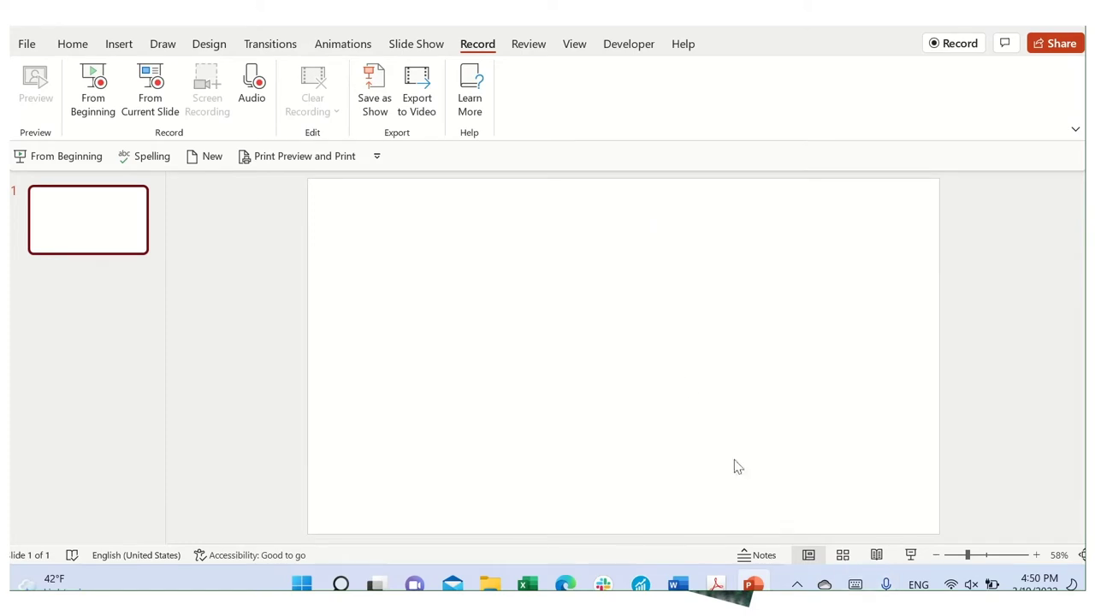
Draw a blue rectangle and move it toward the slide's upper left.
{"action": "left_click", "coordinate": [120, 44]}
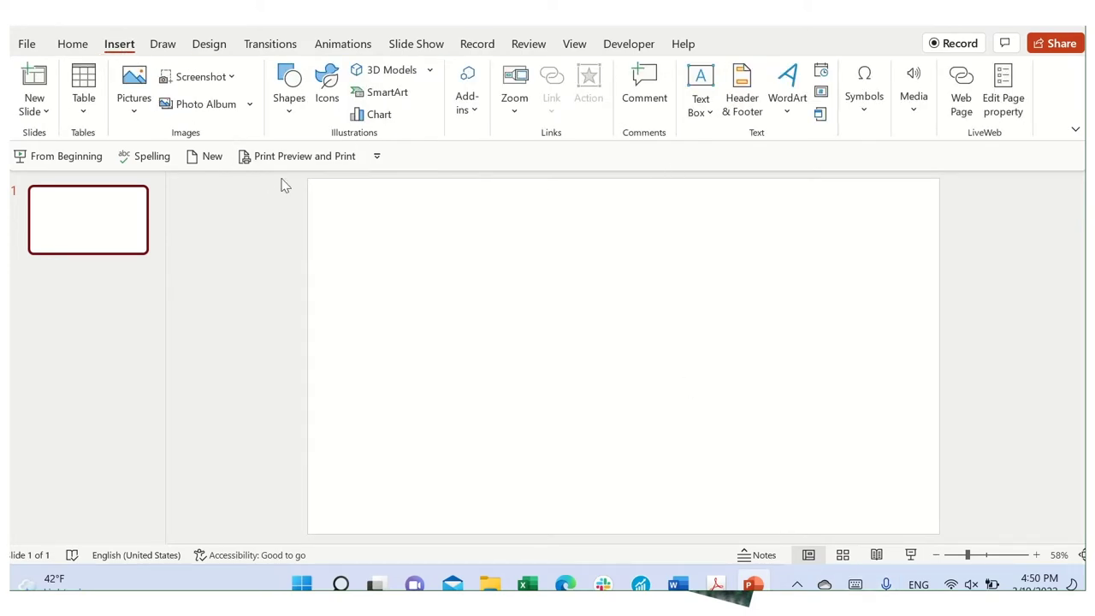
{"action": "left_click", "coordinate": [289, 89]}
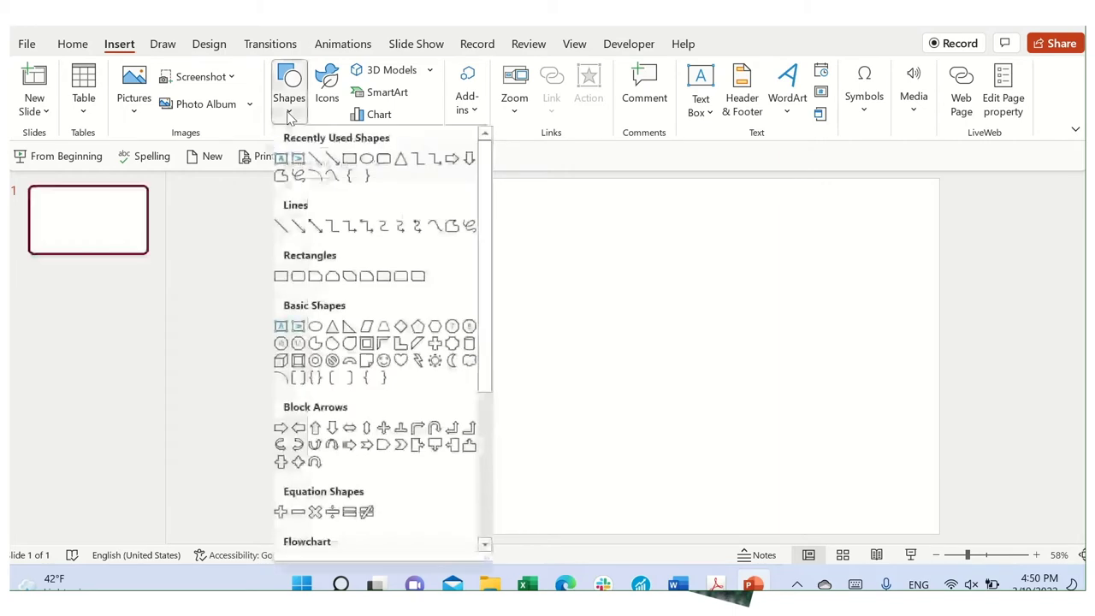
{"action": "left_click", "coordinate": [351, 160]}
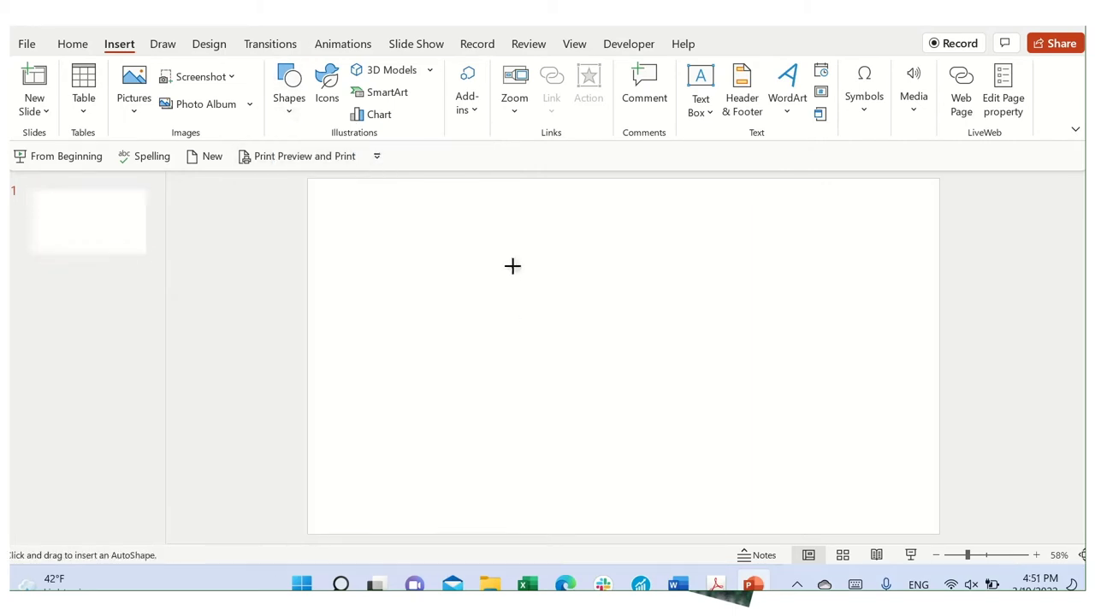
{"action": "mouse_move", "coordinate": [512, 266]}
{"action": "left_mouse_down"}
{"action": "mouse_move", "coordinate": [585, 348]}
{"action": "mouse_move", "coordinate": [612, 356]}
{"action": "left_mouse_up"}
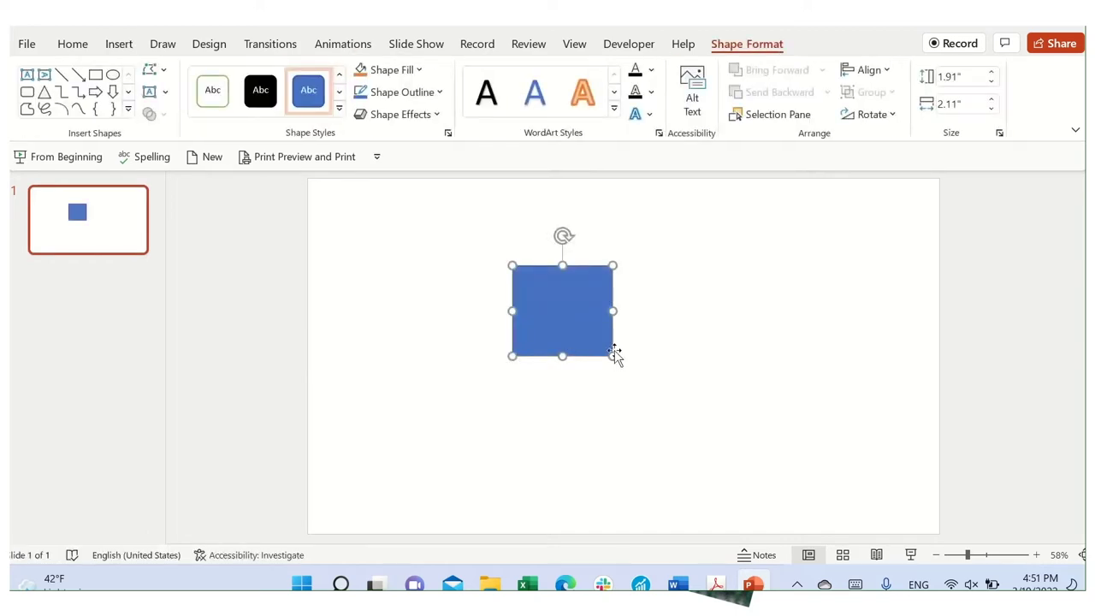
{"action": "mouse_move", "coordinate": [537, 276]}
{"action": "left_mouse_down"}
{"action": "mouse_move", "coordinate": [501, 248]}
{"action": "mouse_move", "coordinate": [476, 250]}
{"action": "left_mouse_up"}
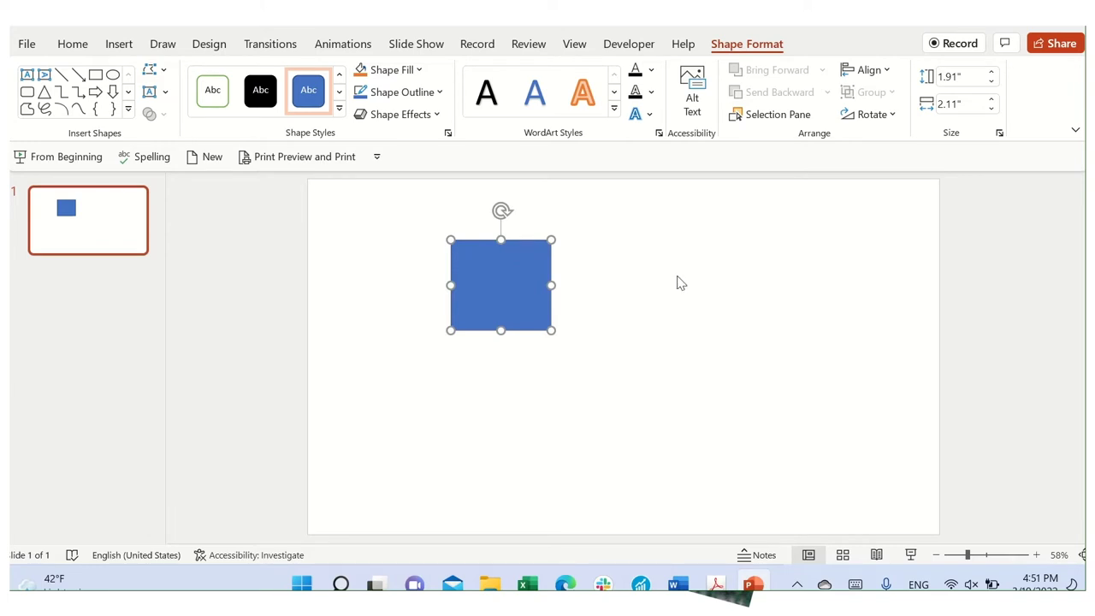
Resize the rectangle to a 2.5 x 2.5 inch square.
{"action": "left_click", "coordinate": [969, 78]}
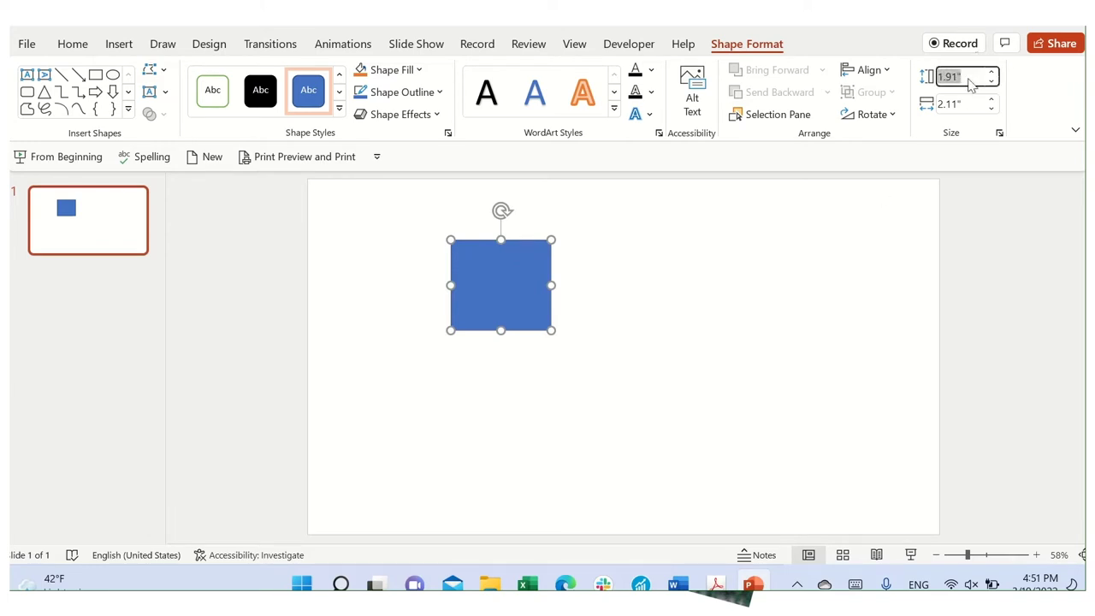
{"action": "type", "text": "2.5"}
{"action": "left_click", "coordinate": [969, 105]}
{"action": "type", "text": "2"}
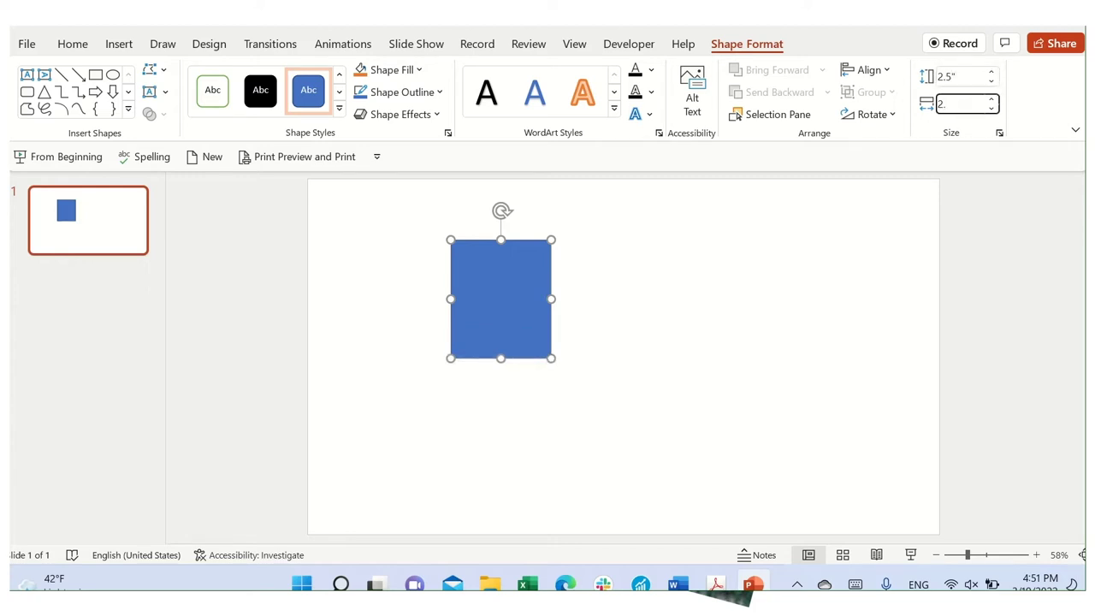
{"action": "left_click", "coordinate": [853, 325]}
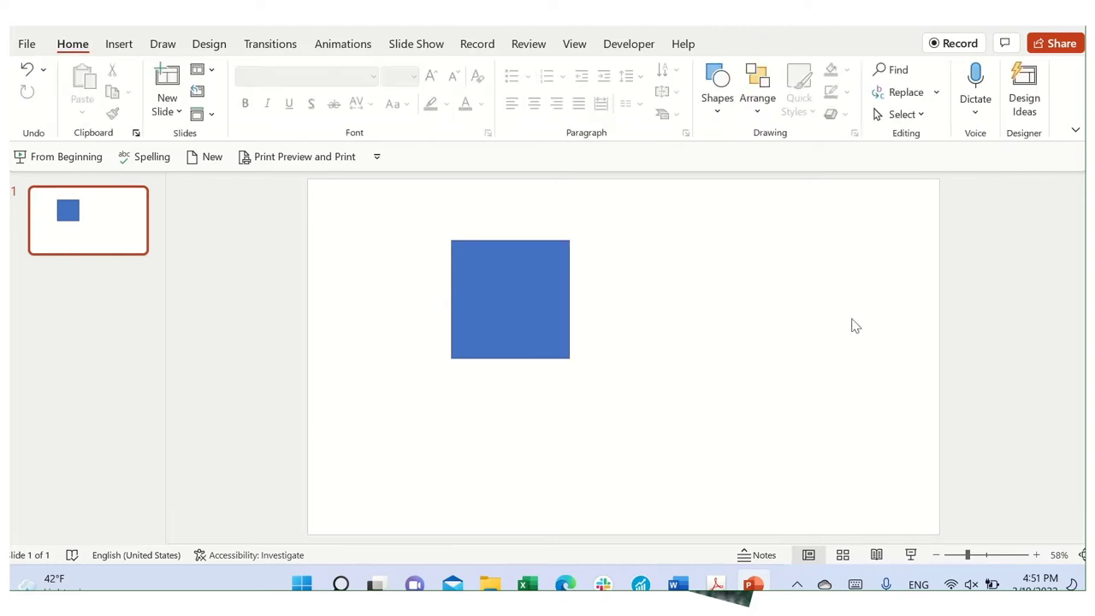
{"action": "key", "text": "Tab"}
Draw a small oval just left of the blue square.
{"action": "left_click", "coordinate": [119, 47]}
{"action": "left_click", "coordinate": [291, 112]}
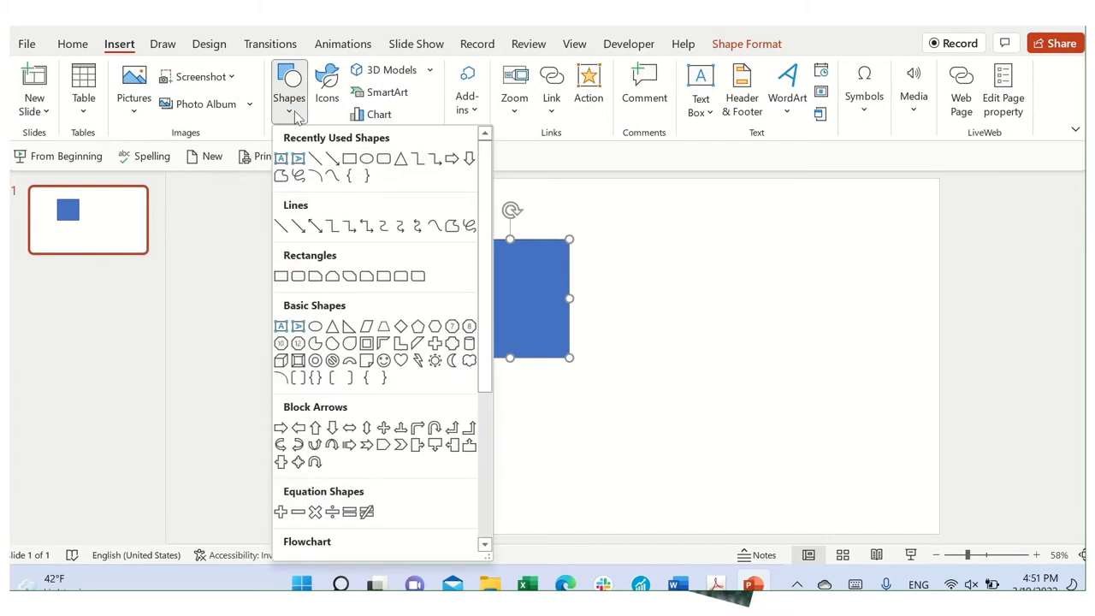
{"action": "left_click", "coordinate": [366, 160]}
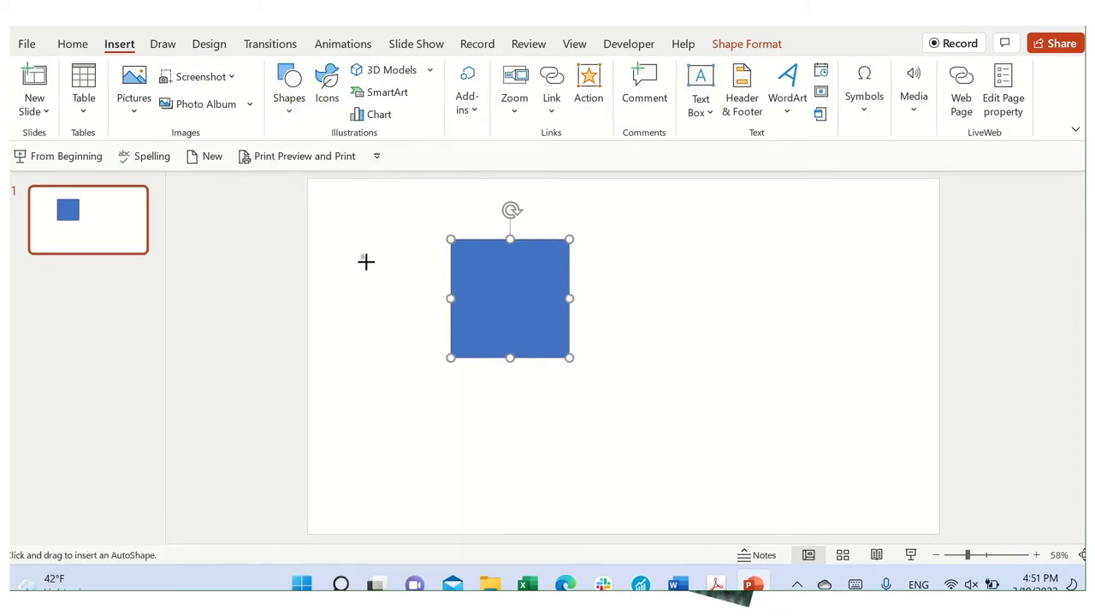
{"action": "left_click_drag", "start_coordinate": [378, 273], "coordinate": [391, 286]}
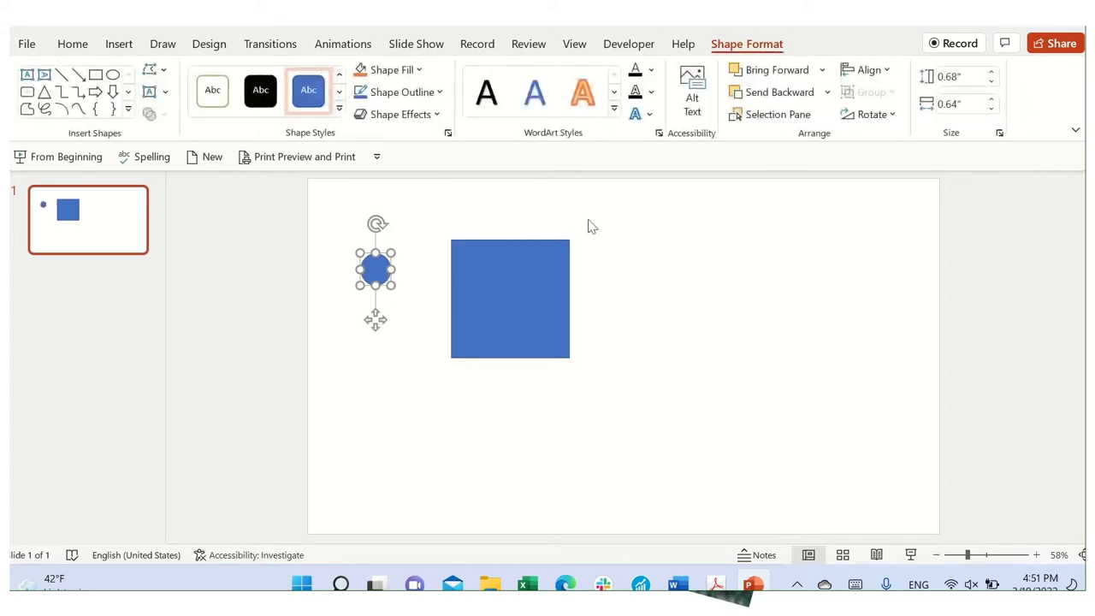
Set the oval's height and width to 0.5 inches to make a circle.
{"action": "left_click", "coordinate": [969, 77]}
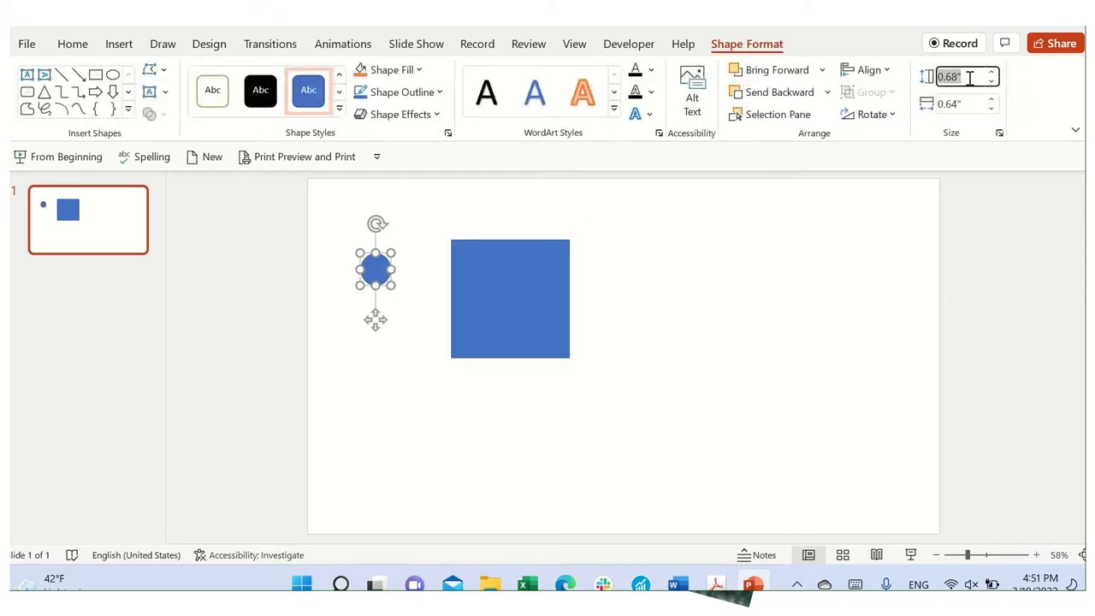
{"action": "type", "text": "0.5"}
{"action": "key", "text": "Return"}
{"action": "left_click", "coordinate": [962, 104]}
{"action": "type", "text": "0.5"}
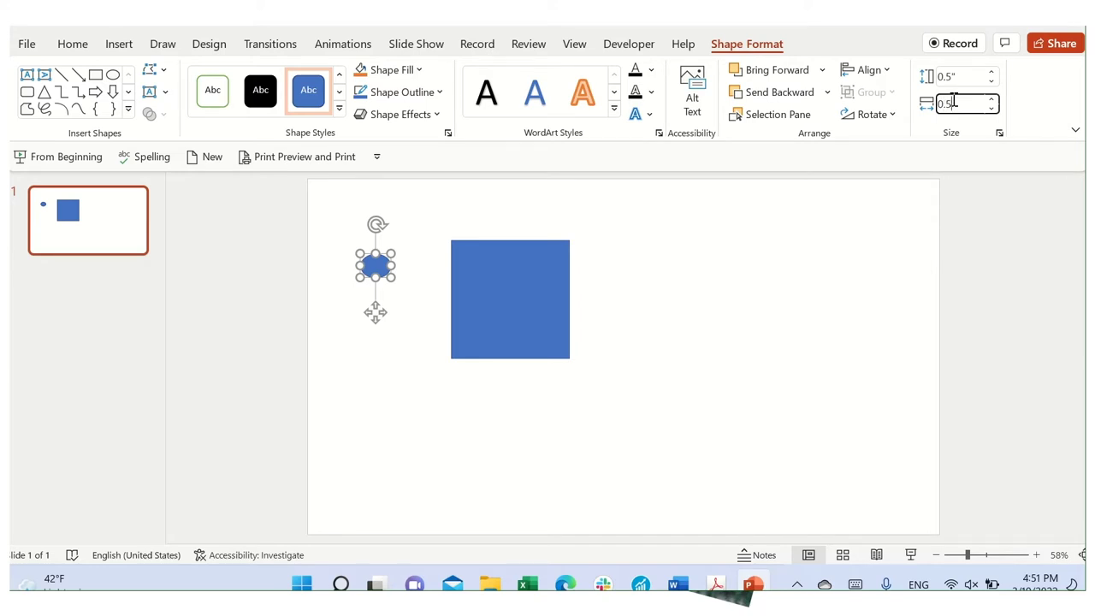
{"action": "key", "text": "Return"}
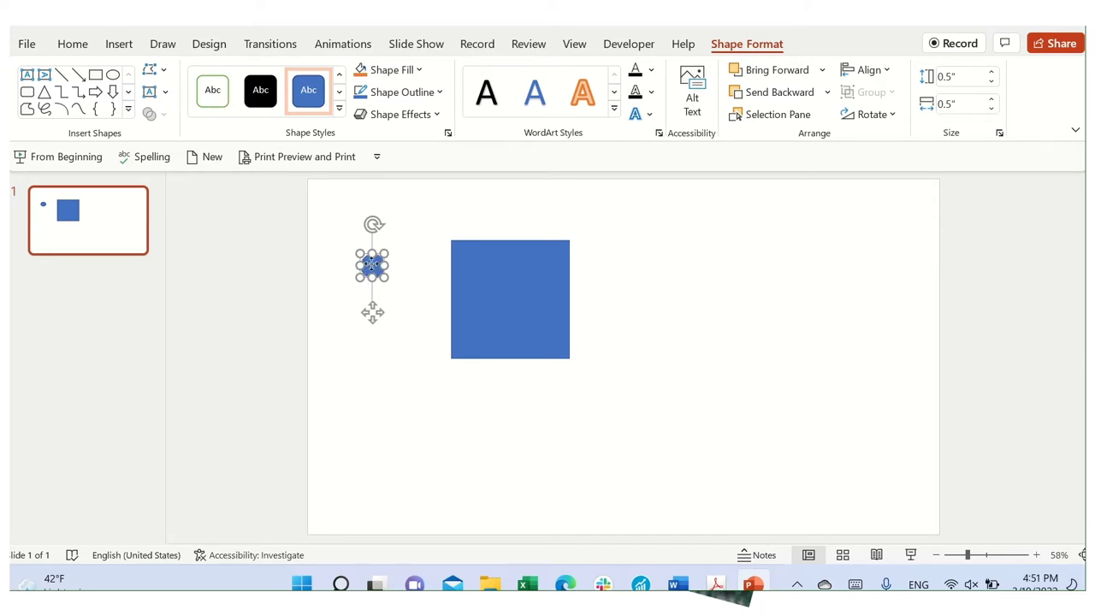
{"action": "left_click", "coordinate": [74, 43]}
Duplicate the small circle and centre copies on the square's bottom and right edges.
{"action": "left_click", "coordinate": [112, 91]}
{"action": "left_click", "coordinate": [82, 81]}
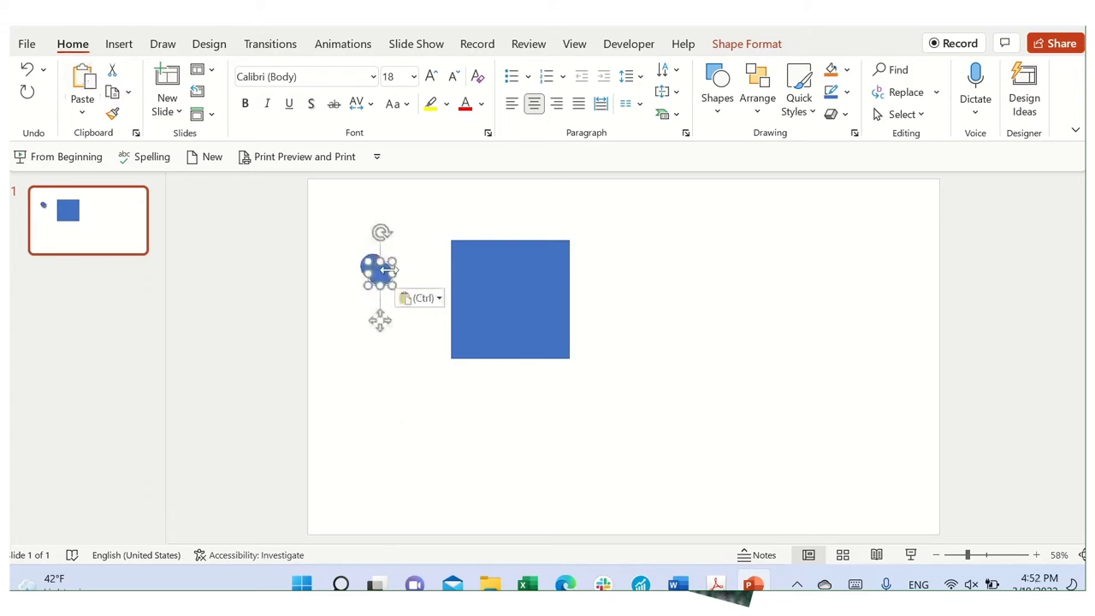
{"action": "left_click_drag", "start_coordinate": [384, 287], "coordinate": [513, 364]}
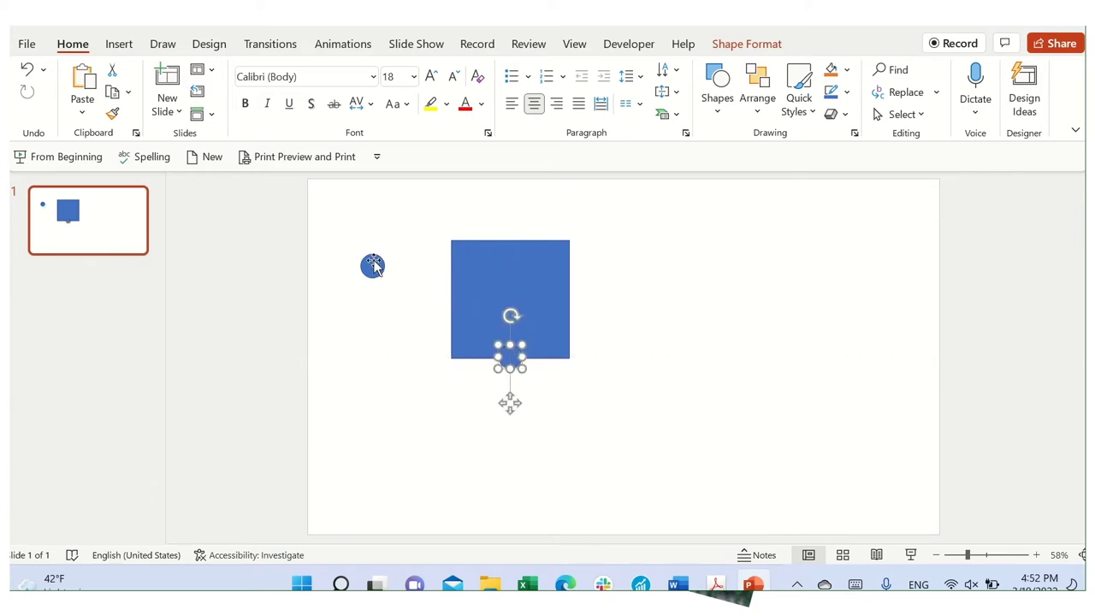
{"action": "left_click_drag", "start_coordinate": [372, 265], "coordinate": [372, 265]}
{"action": "key", "text": "Delete"}
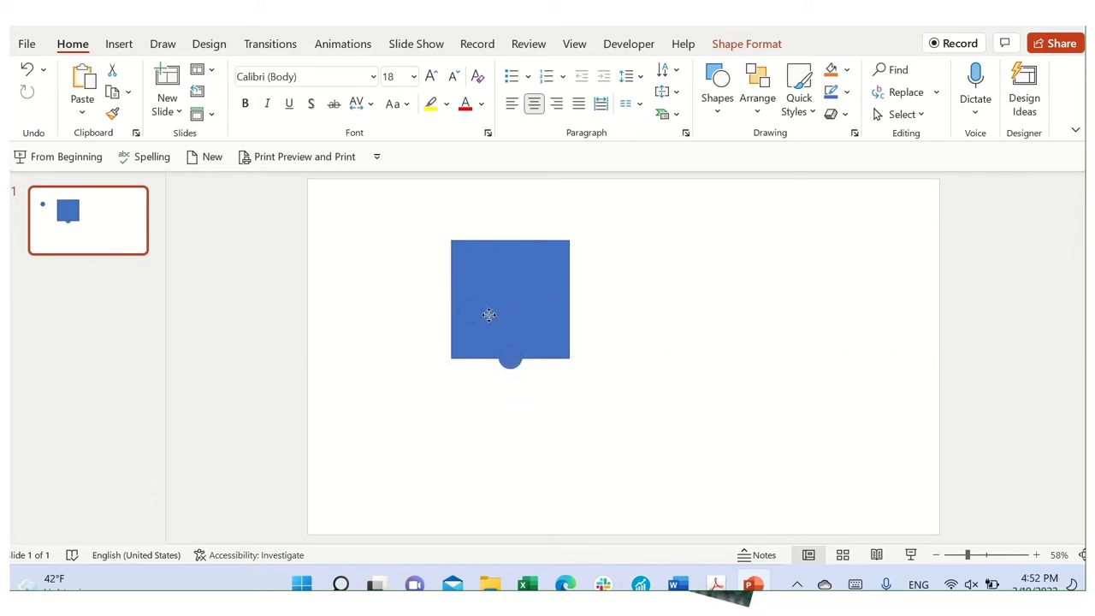
{"action": "left_click_drag", "start_coordinate": [548, 302], "coordinate": [570, 299]}
{"action": "left_click", "coordinate": [648, 417]}
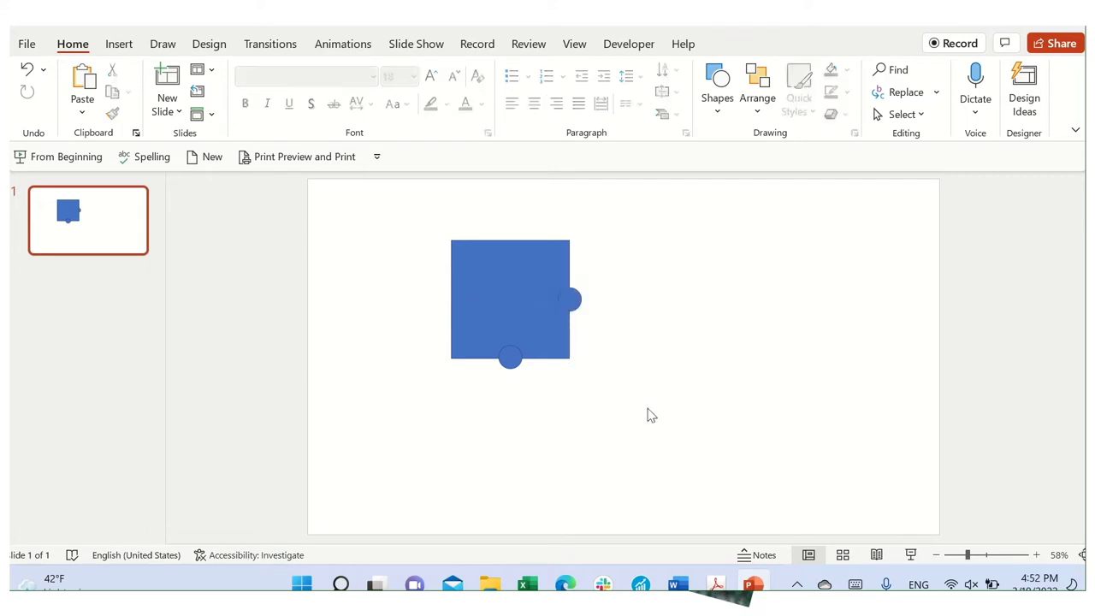
{"action": "left_click", "coordinate": [506, 274]}
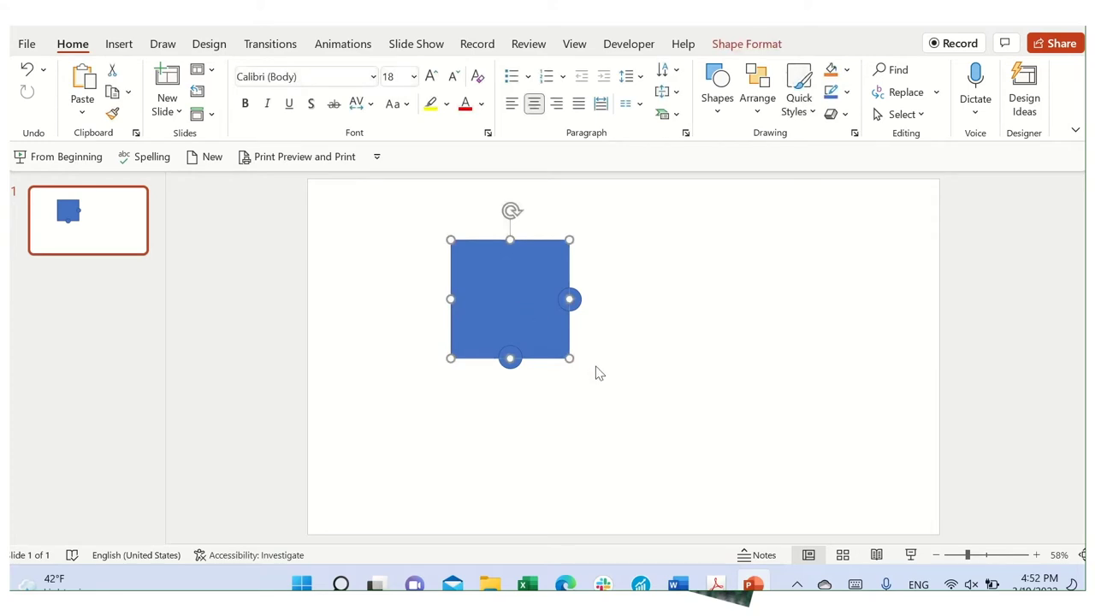
{"action": "left_click", "coordinate": [599, 393]}
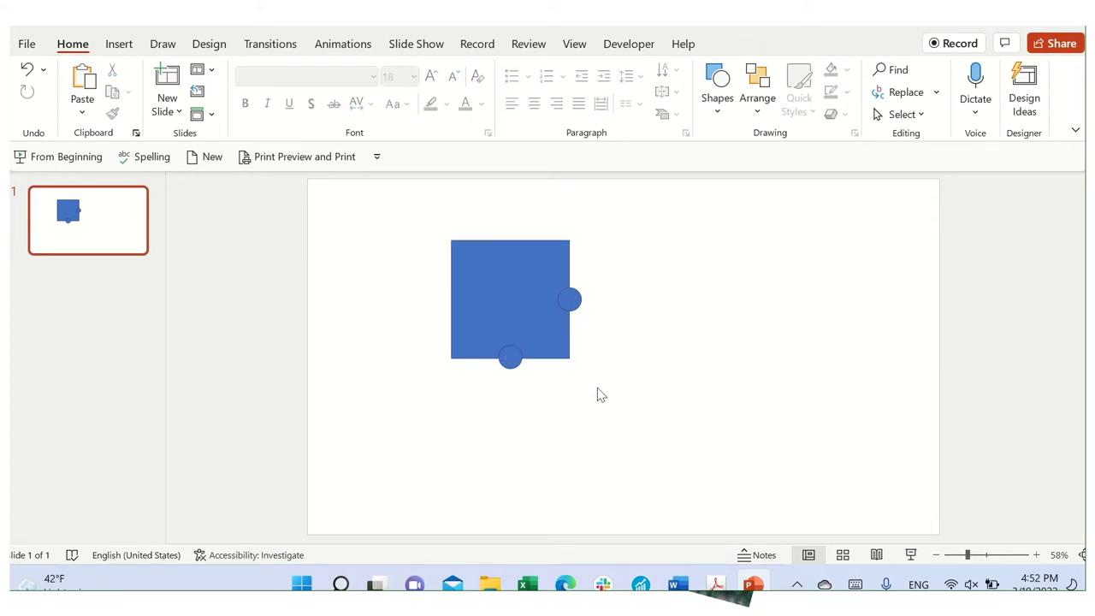
Subtract the bottom circle from the square to cut a notch.
{"action": "left_click", "coordinate": [481, 272]}
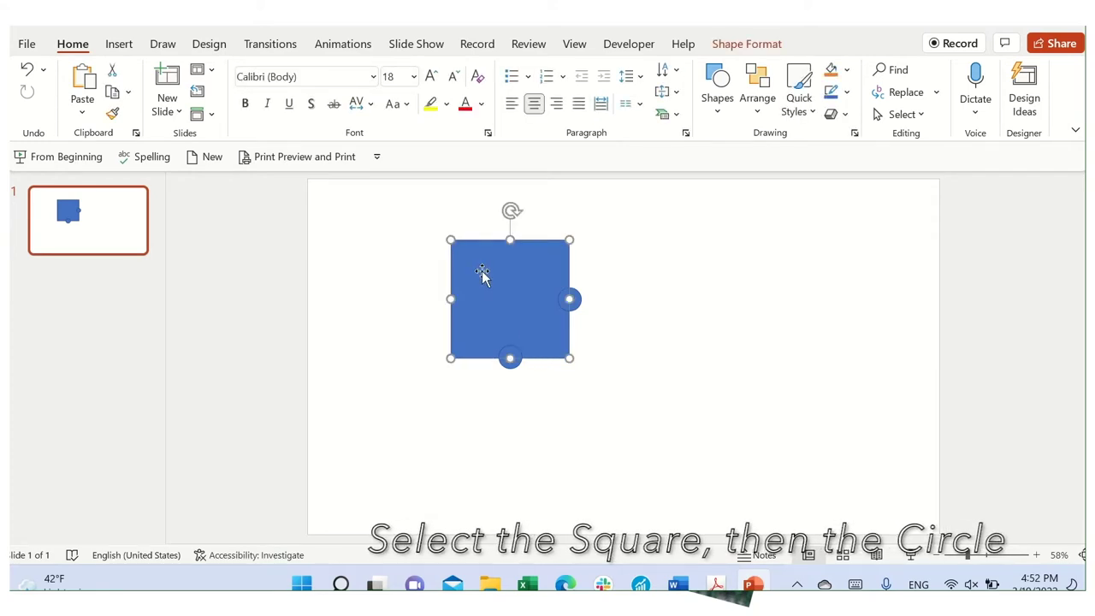
{"action": "left_click", "coordinate": [508, 363], "text": "shift"}
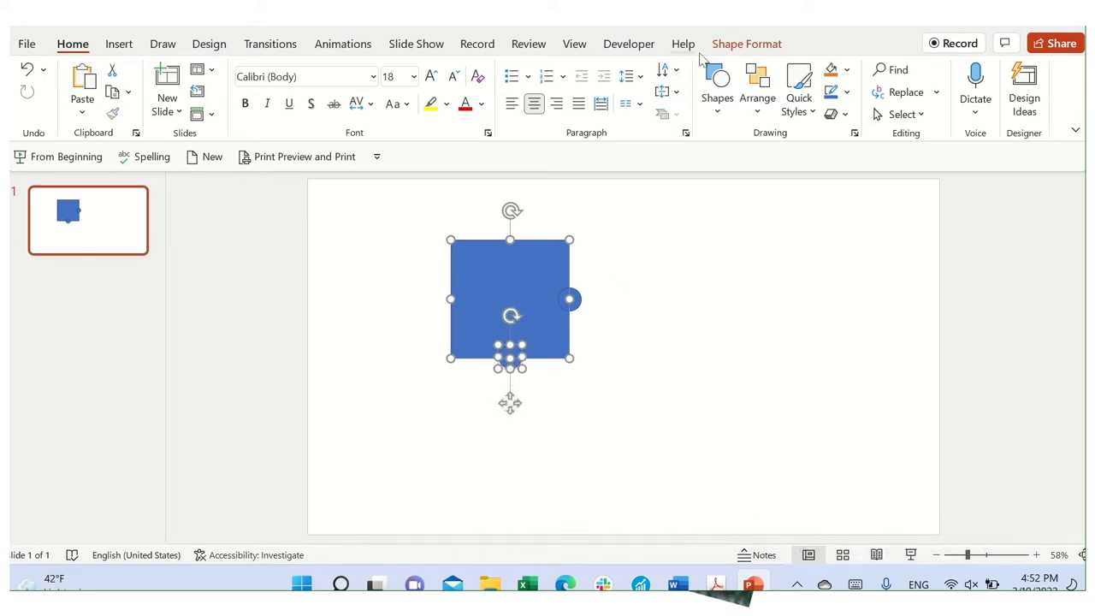
{"action": "left_click", "coordinate": [725, 50]}
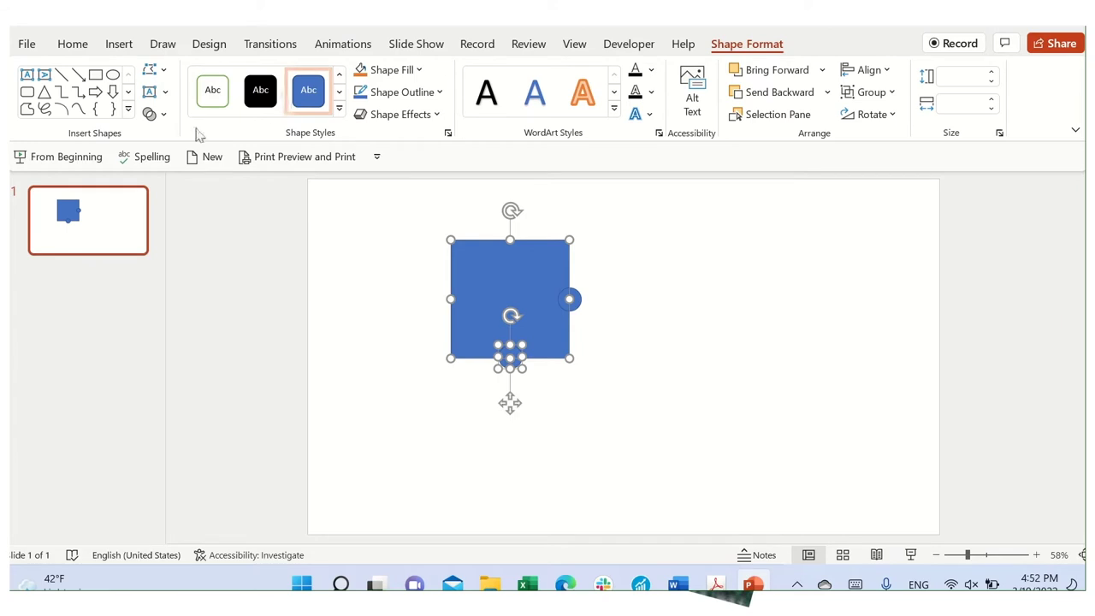
{"action": "left_click", "coordinate": [163, 115]}
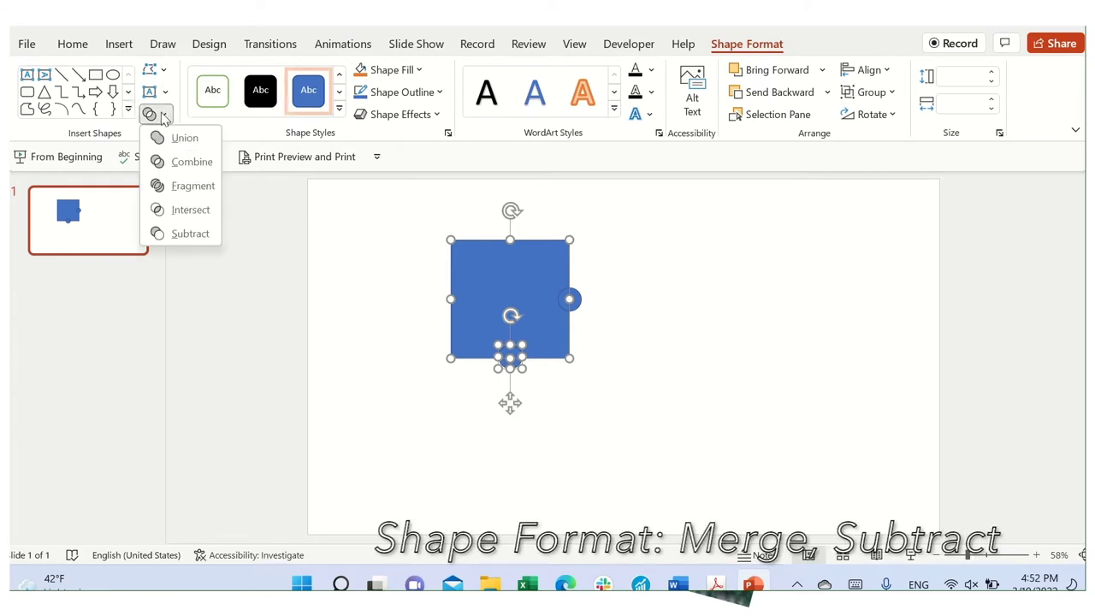
{"action": "left_click", "coordinate": [192, 233]}
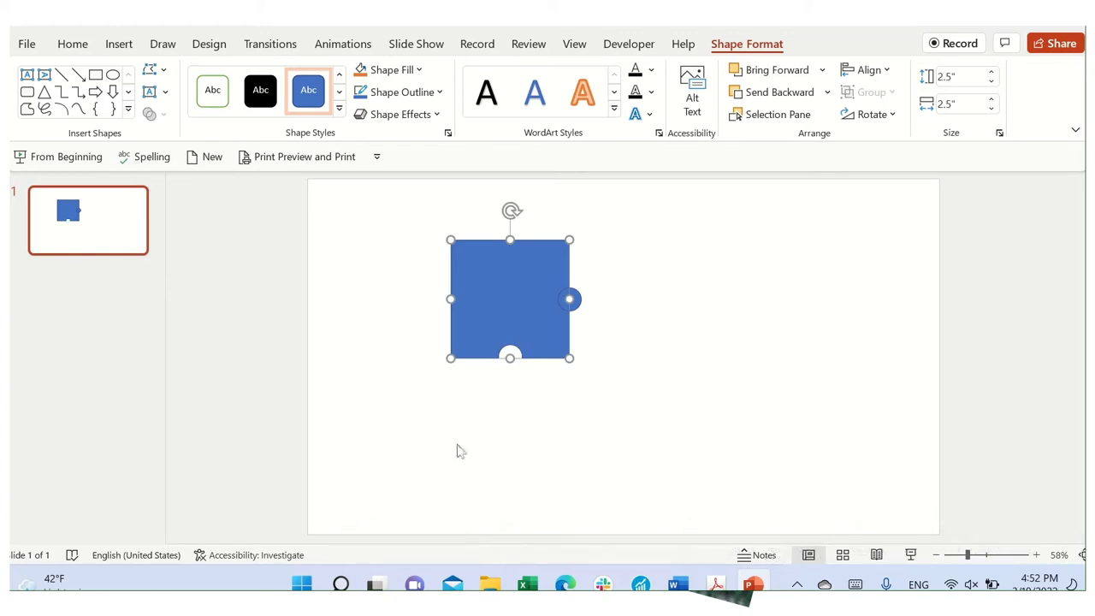
{"action": "left_click", "coordinate": [494, 438]}
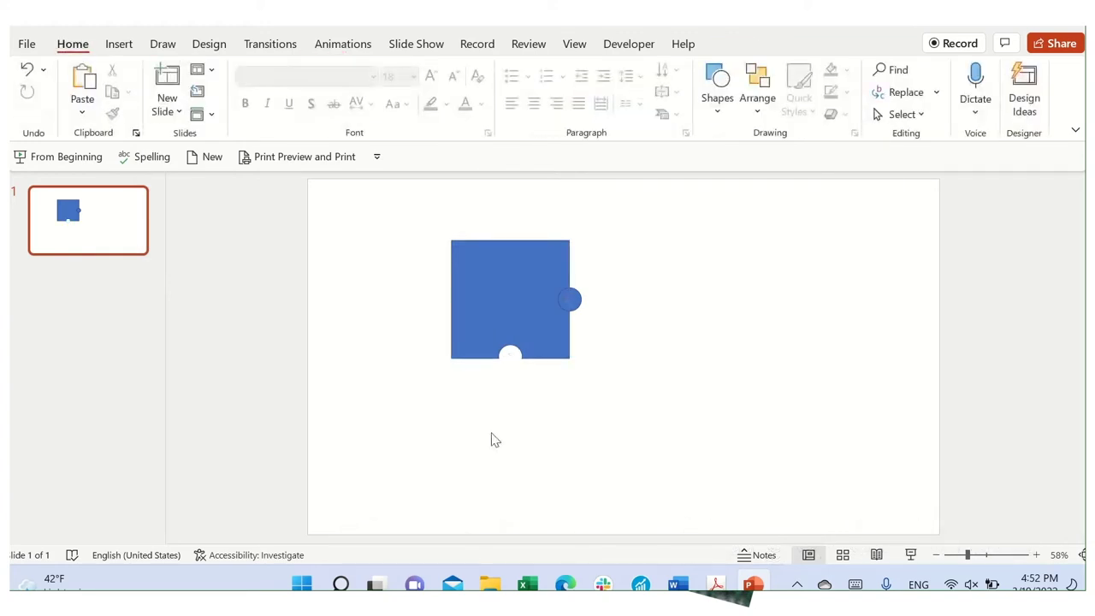
Union the right-edge circle with the notched square into one puzzle piece.
{"action": "left_click", "coordinate": [483, 282]}
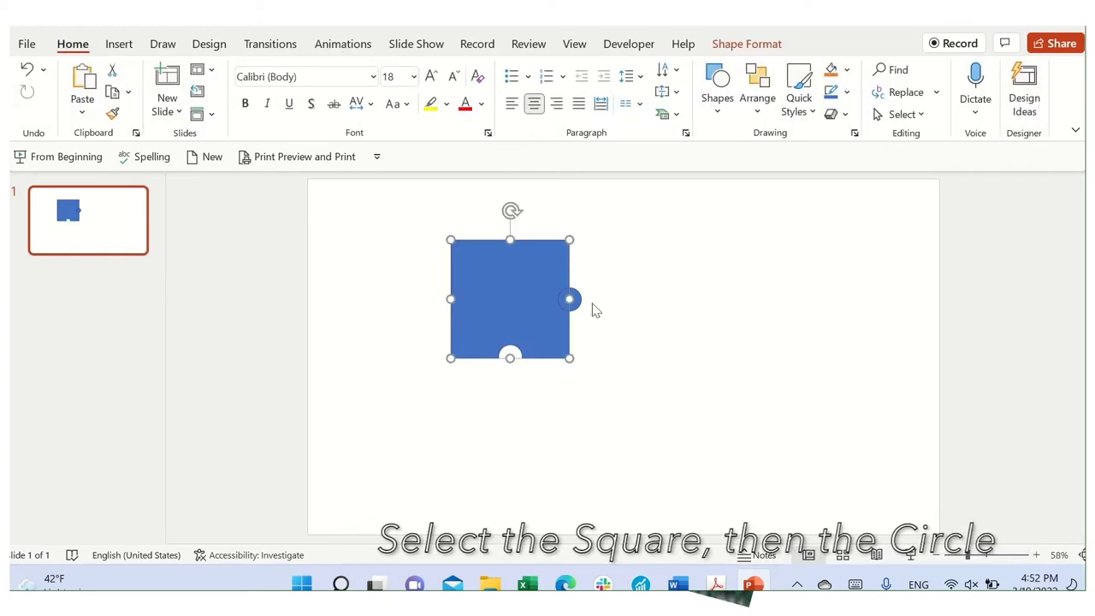
{"action": "left_click", "coordinate": [573, 301], "text": "shift"}
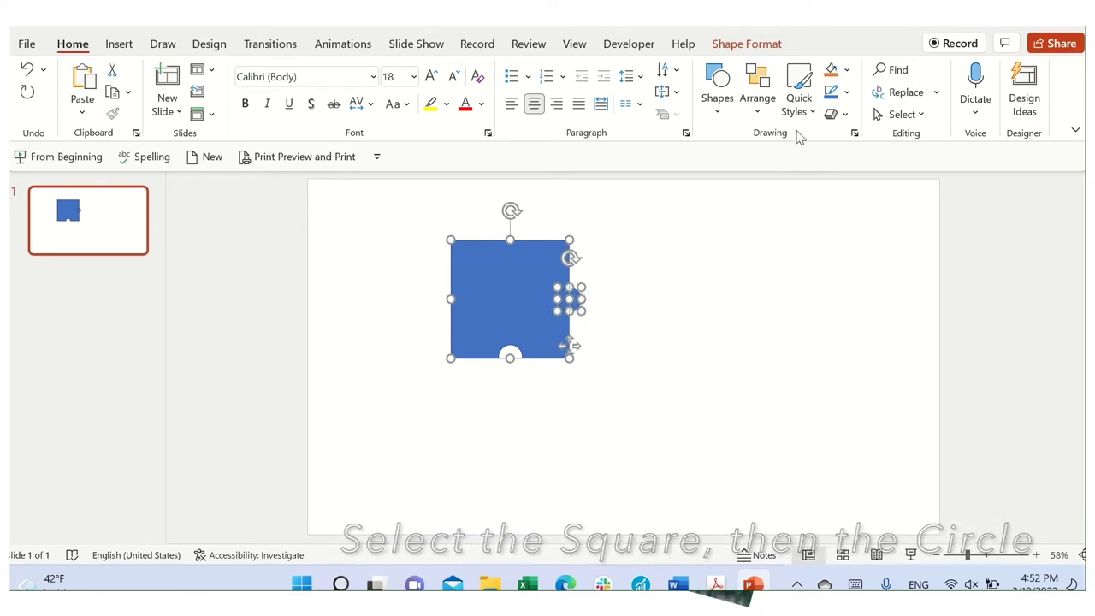
{"action": "left_click", "coordinate": [765, 46]}
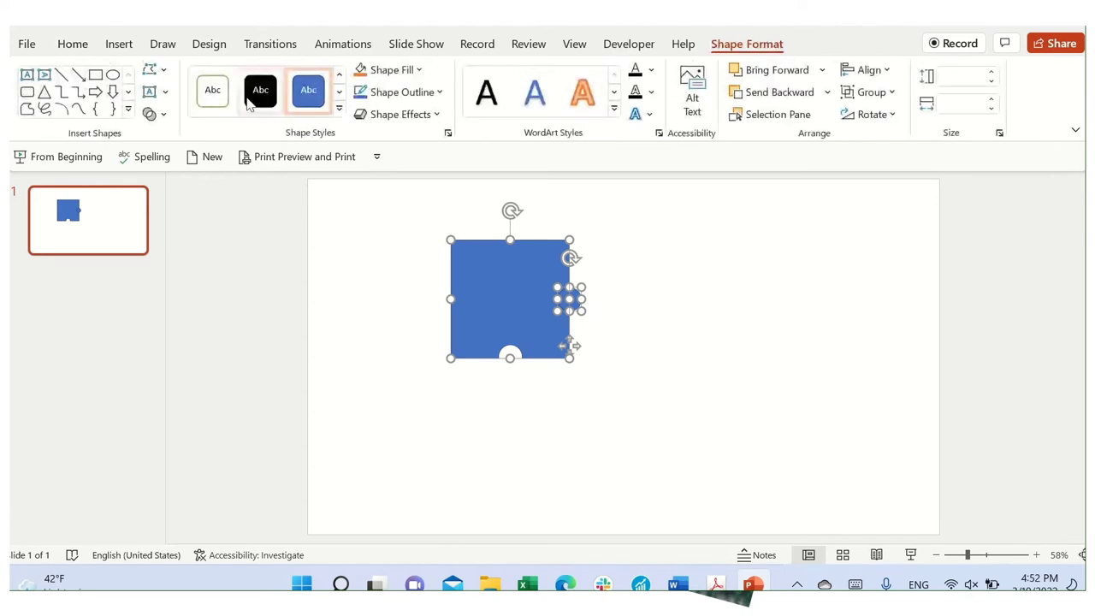
{"action": "left_click", "coordinate": [163, 114]}
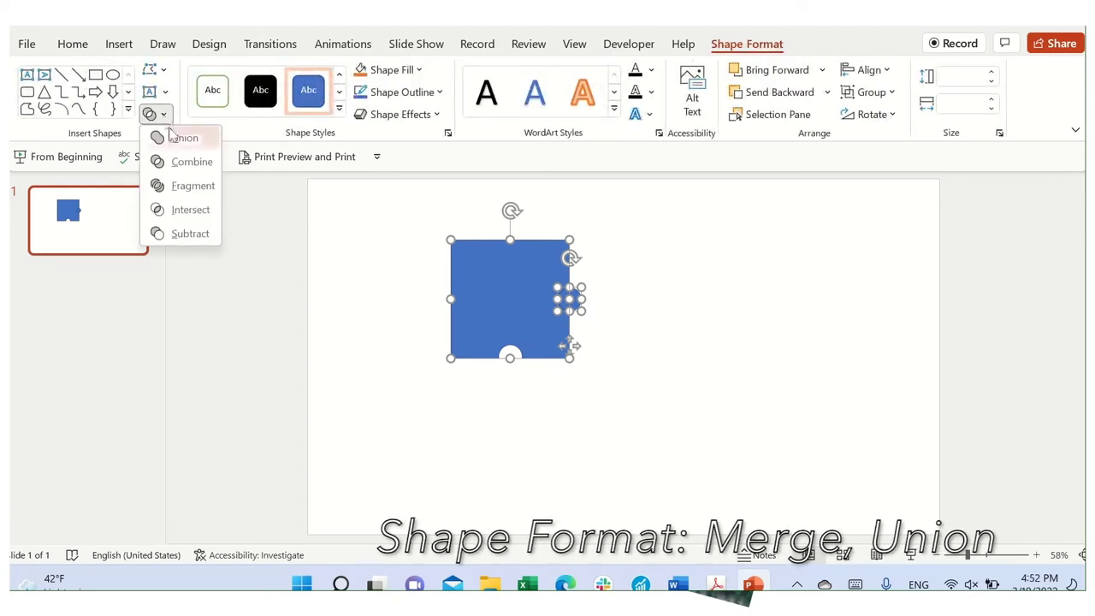
{"action": "left_click", "coordinate": [182, 139]}
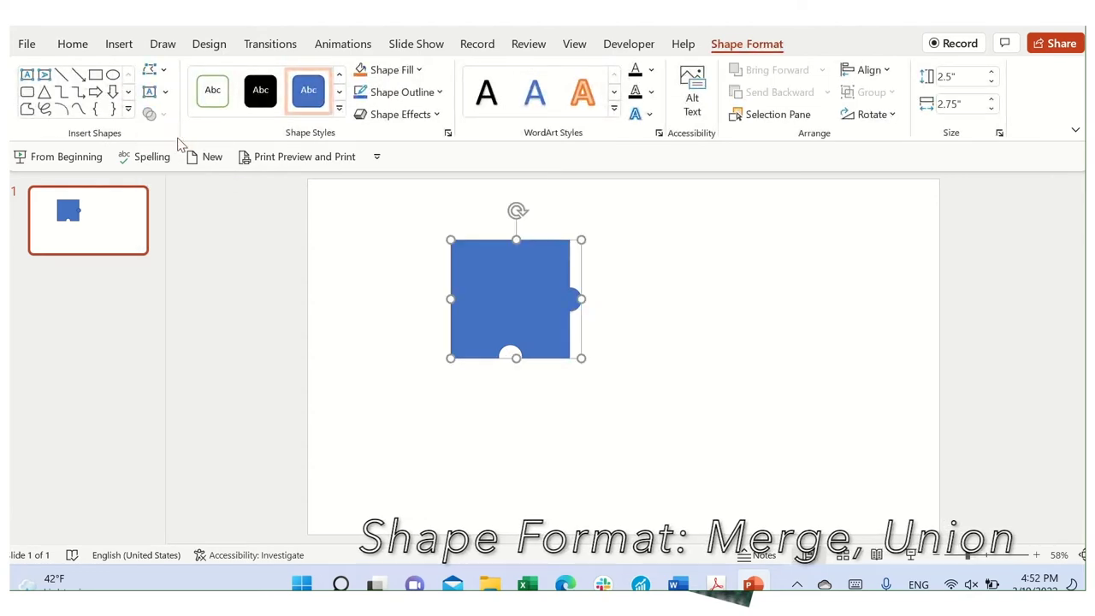
{"action": "left_click", "coordinate": [643, 432]}
{"action": "left_click", "coordinate": [507, 274]}
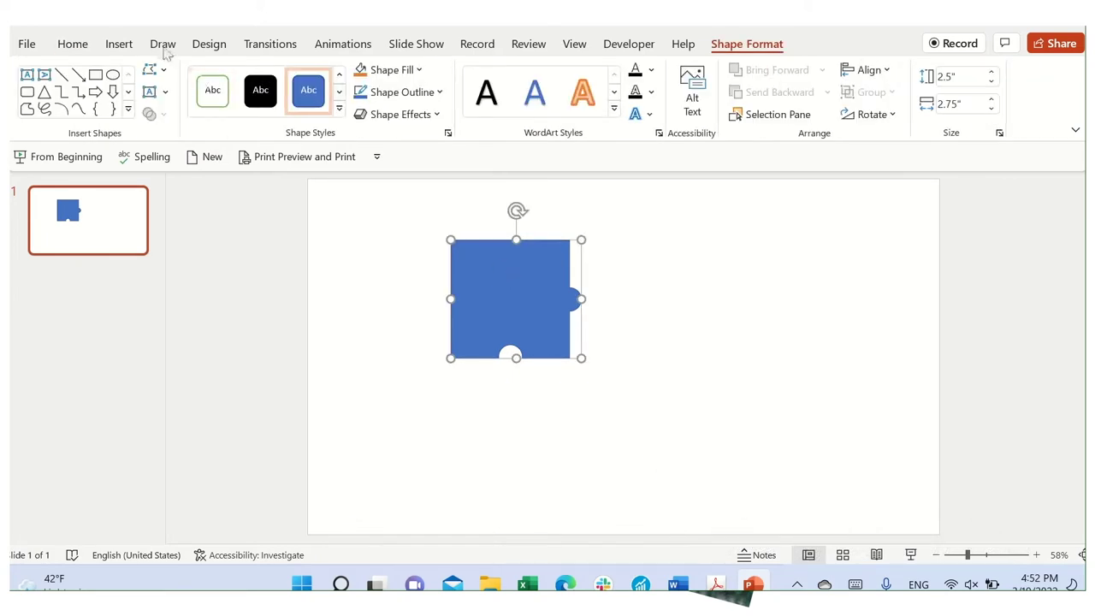
{"action": "left_click", "coordinate": [75, 45]}
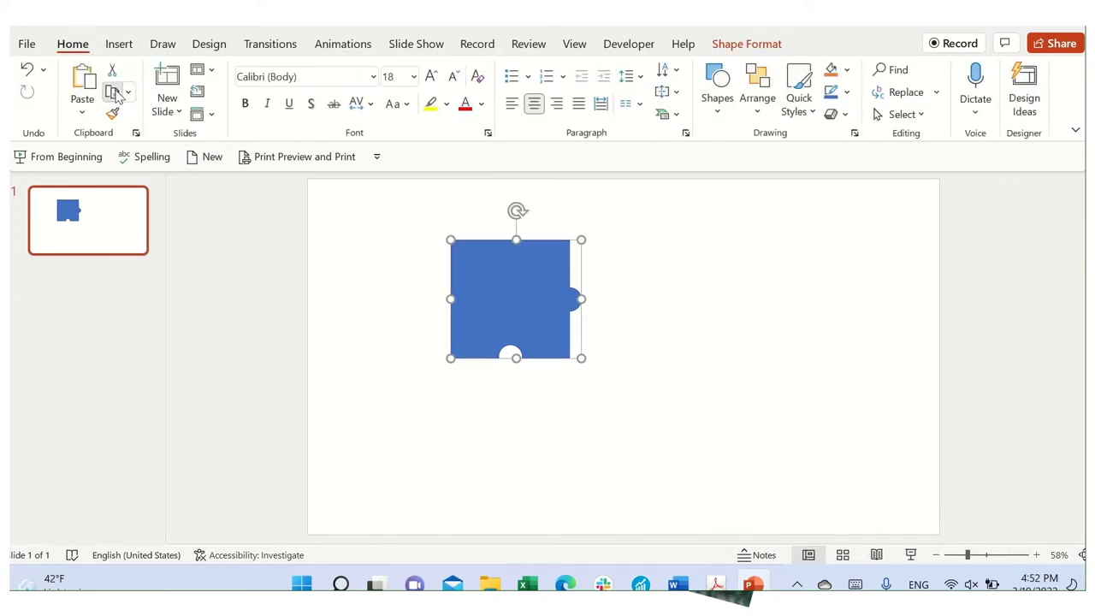
Paste a second piece, rotate it a quarter turn clockwise, and fit it right of the first.
{"action": "left_click", "coordinate": [85, 78]}
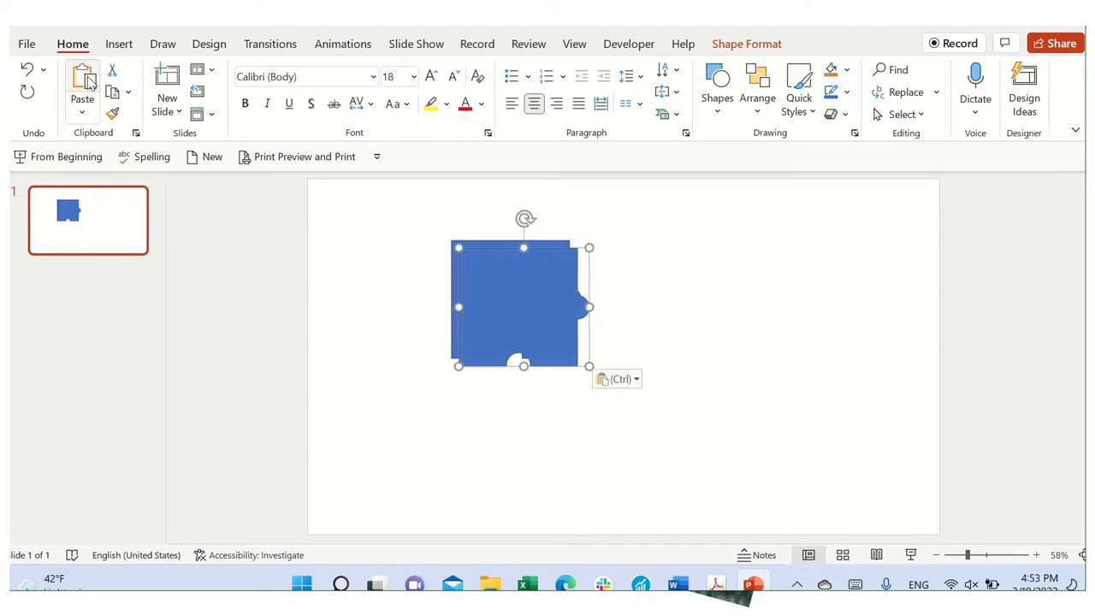
{"action": "left_click_drag", "start_coordinate": [545, 276], "coordinate": [668, 268]}
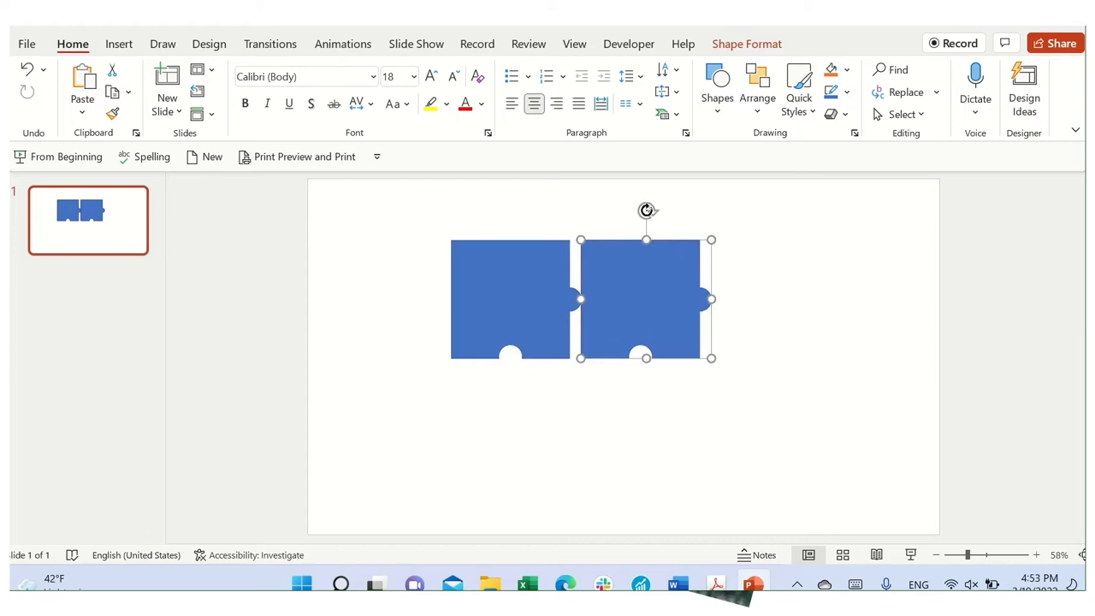
{"action": "left_click_drag", "start_coordinate": [645, 210], "coordinate": [735, 300]}
{"action": "left_click_drag", "start_coordinate": [660, 303], "coordinate": [643, 305]}
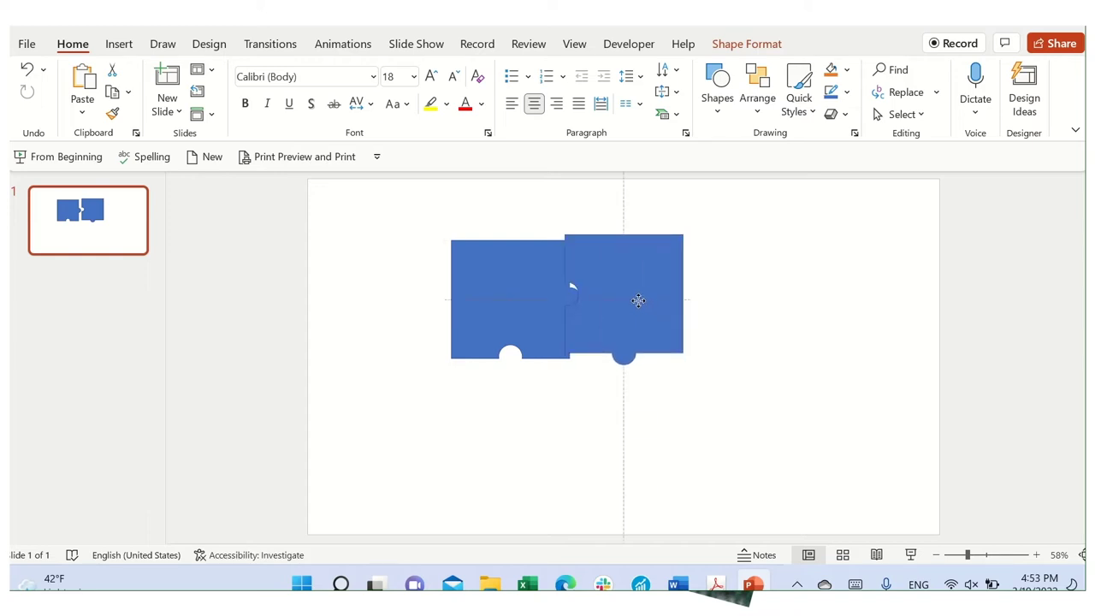
{"action": "left_click_drag", "start_coordinate": [643, 305], "coordinate": [642, 305]}
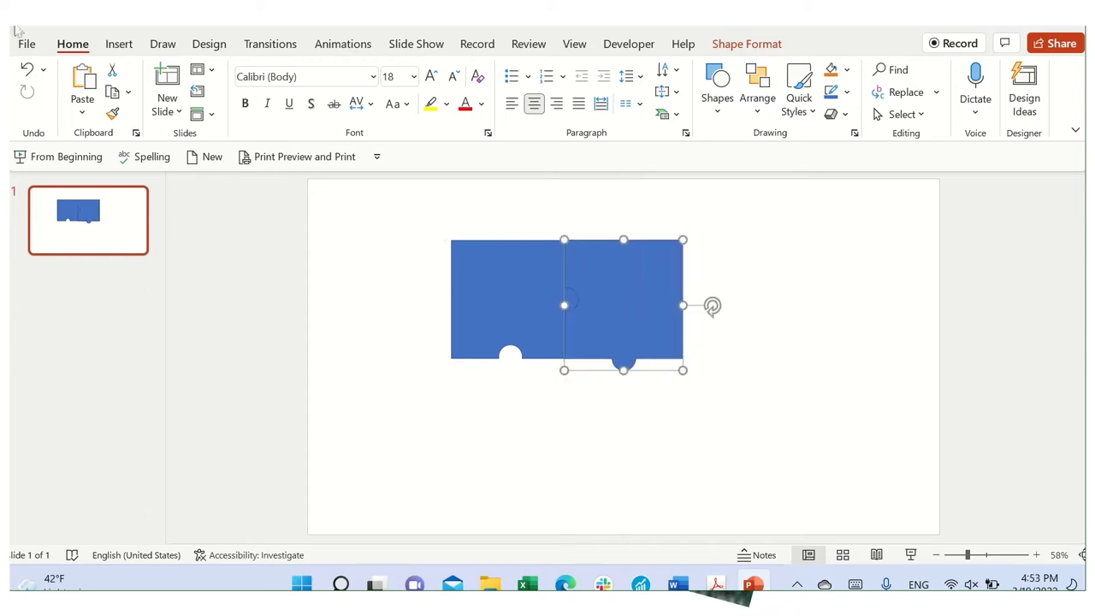
{"action": "left_click", "coordinate": [669, 414]}
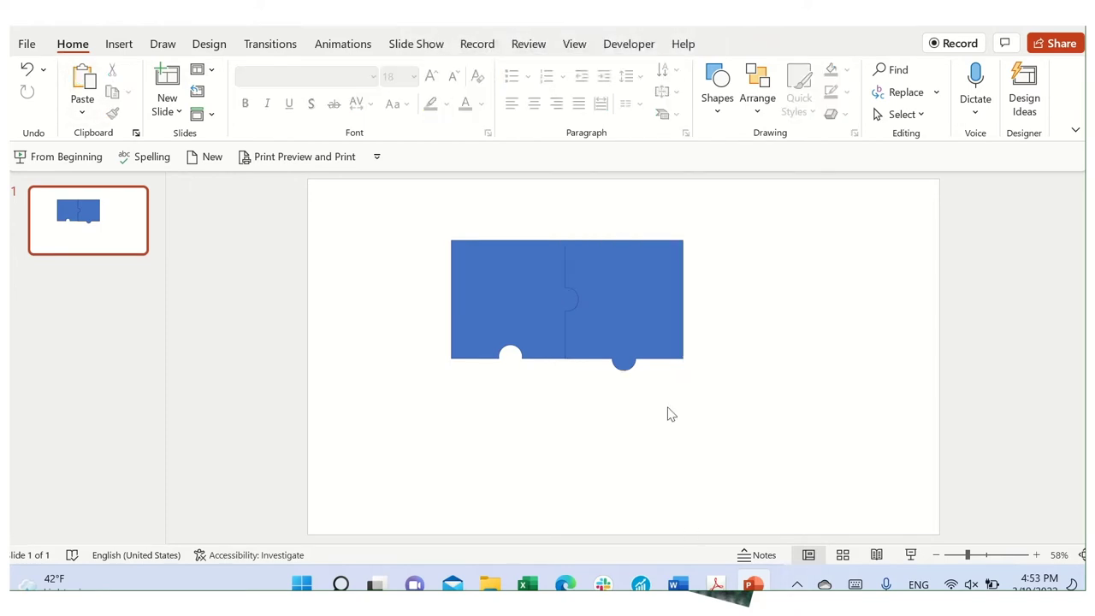
Paste a third piece, rotate it counter-clockwise, and fit it below the left piece.
{"action": "left_click", "coordinate": [82, 79]}
{"action": "mouse_move", "coordinate": [538, 345]}
{"action": "left_mouse_down"}
{"action": "mouse_move", "coordinate": [521, 311]}
{"action": "mouse_move", "coordinate": [505, 404]}
{"action": "left_mouse_up"}
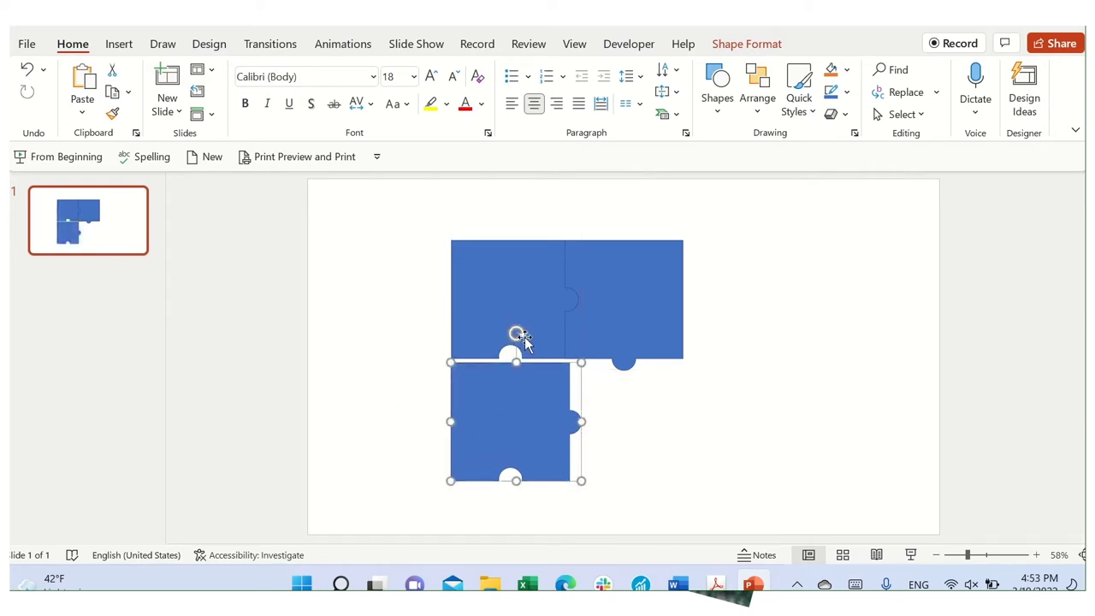
{"action": "left_click_drag", "start_coordinate": [516, 334], "coordinate": [449, 425]}
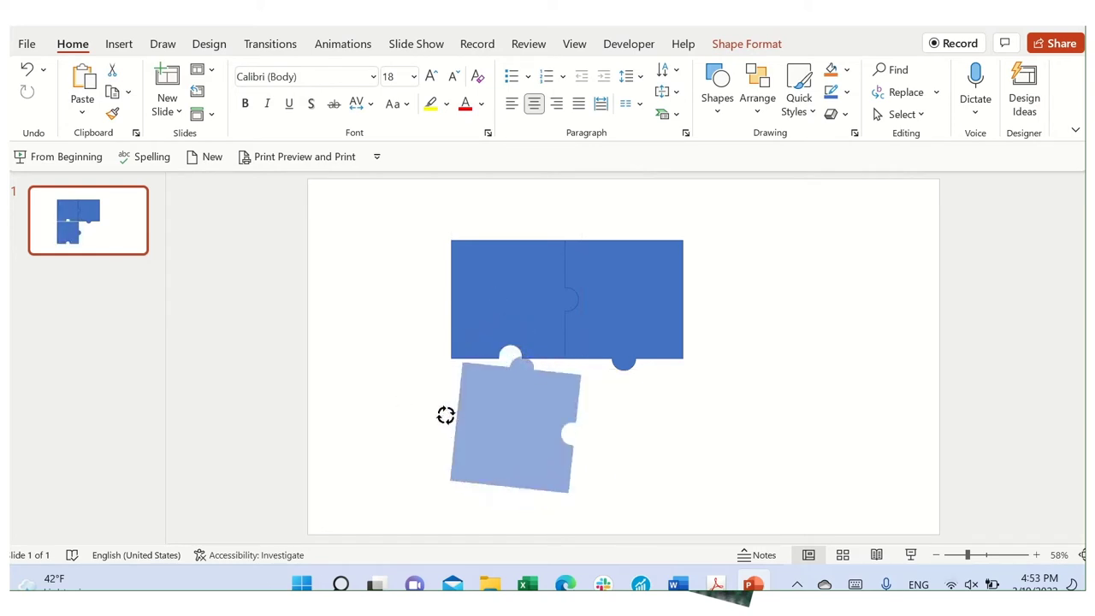
{"action": "left_click_drag", "start_coordinate": [448, 421], "coordinate": [501, 406]}
{"action": "left_click", "coordinate": [384, 371]}
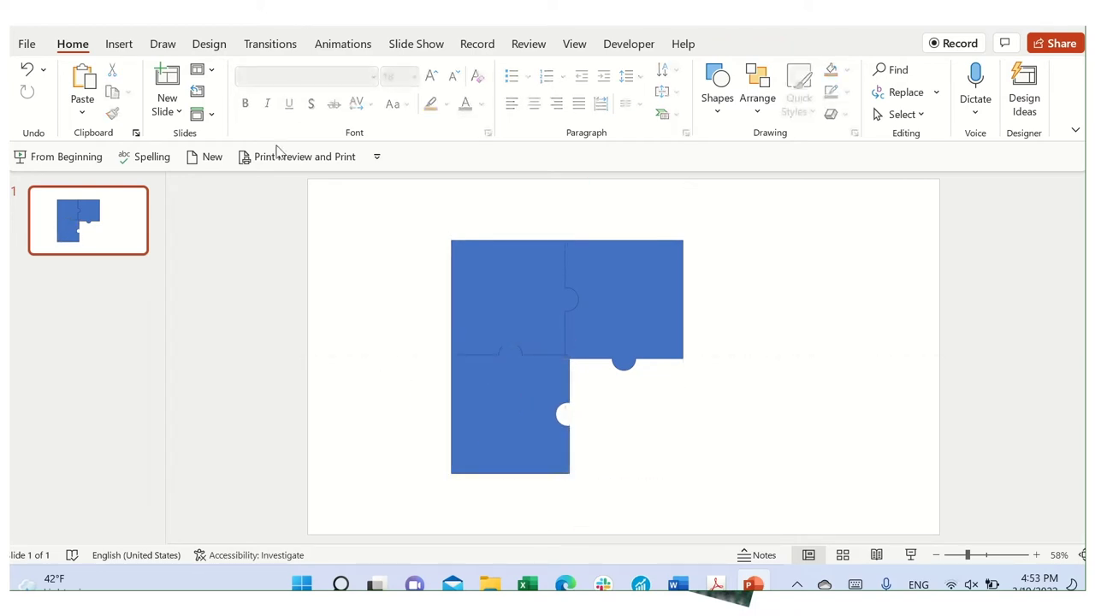
Paste a fourth piece and rotate it into the lower-right gap.
{"action": "left_click", "coordinate": [93, 82]}
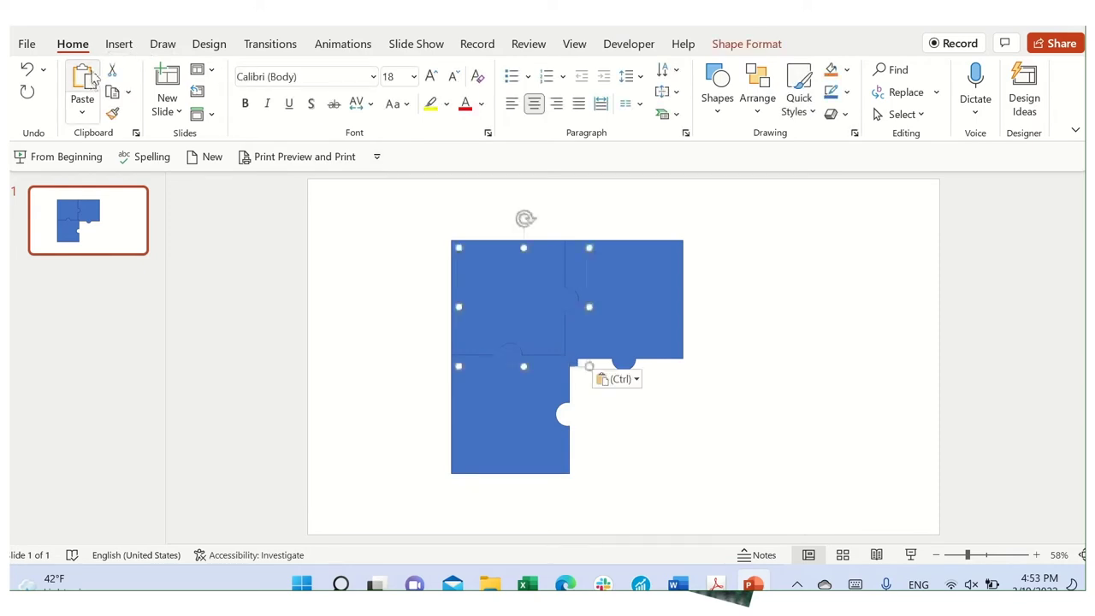
{"action": "left_click_drag", "start_coordinate": [517, 282], "coordinate": [647, 411]}
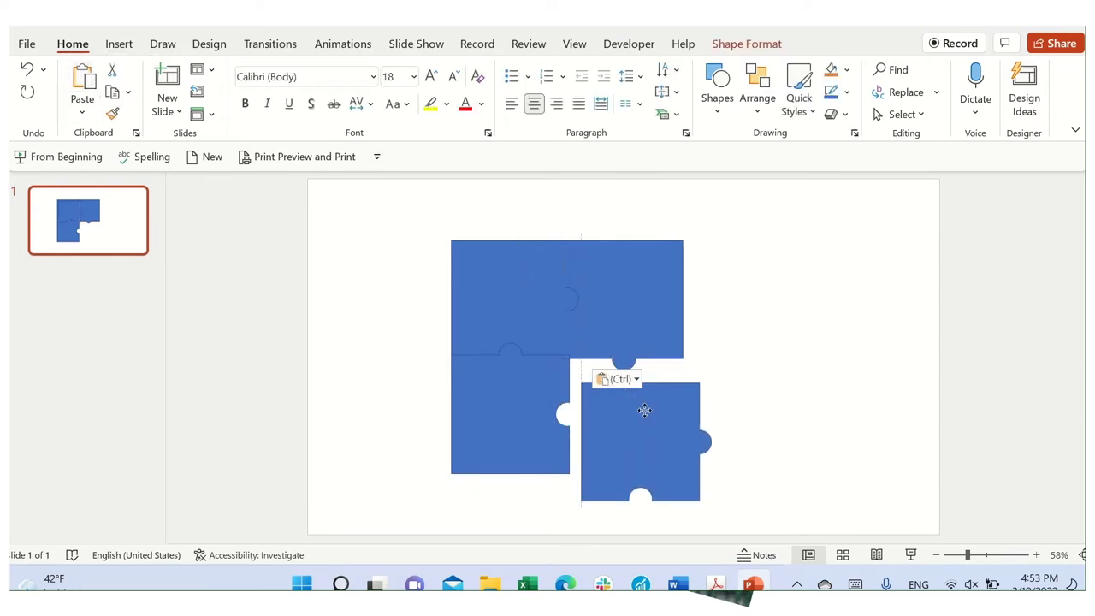
{"action": "mouse_move", "coordinate": [650, 346]}
{"action": "left_mouse_down"}
{"action": "mouse_move", "coordinate": [748, 456]}
{"action": "mouse_move", "coordinate": [652, 483]}
{"action": "mouse_move", "coordinate": [632, 418]}
{"action": "mouse_move", "coordinate": [616, 416]}
{"action": "left_mouse_up"}
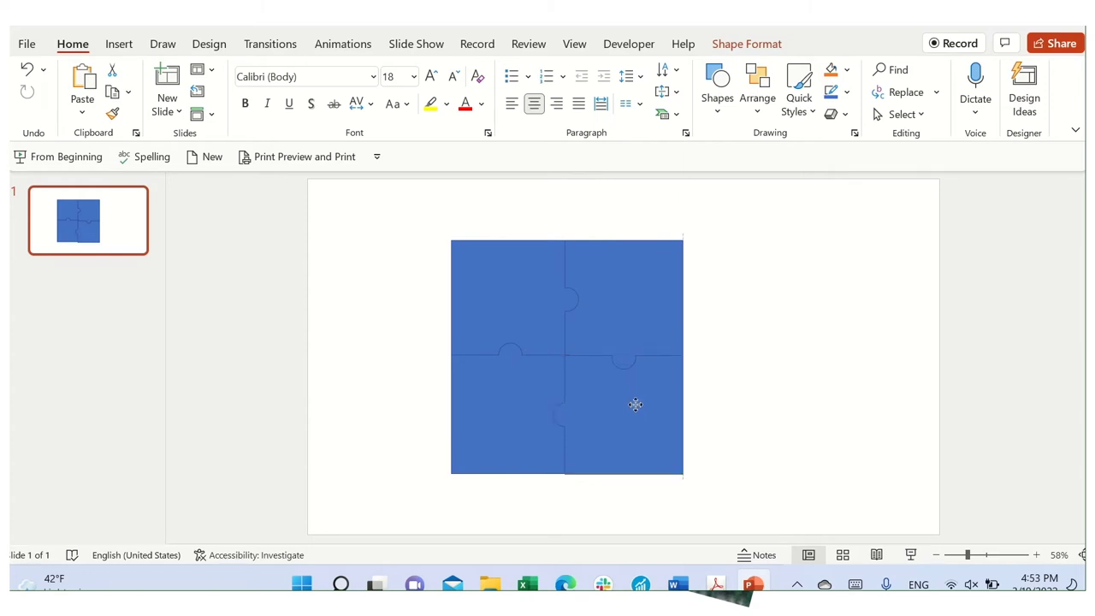
{"action": "left_click", "coordinate": [836, 366]}
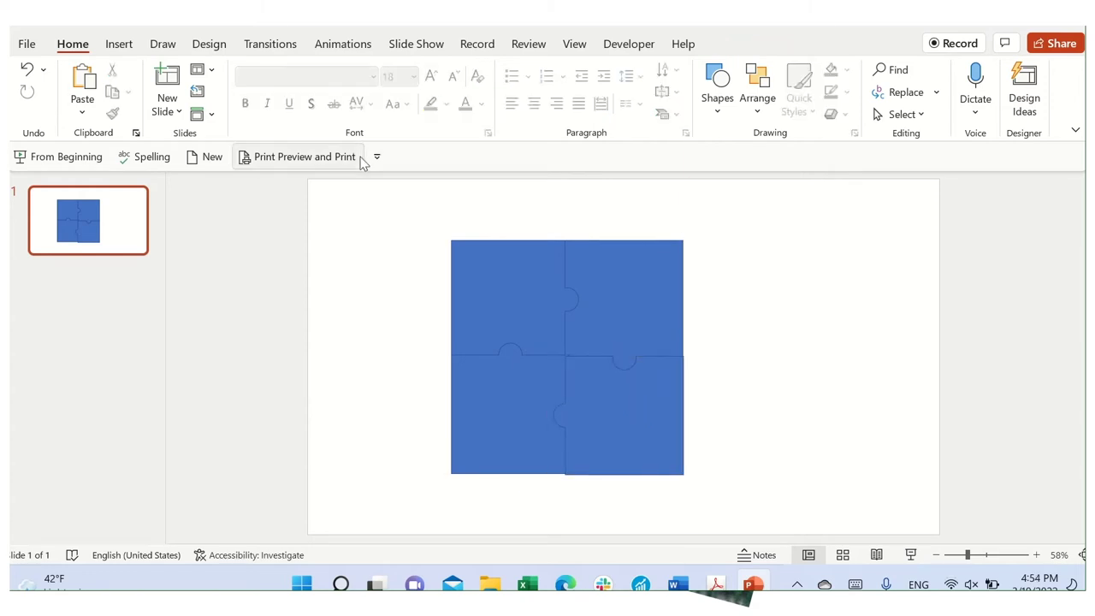
Select all four pieces and move the assembled puzzle up and left.
{"action": "left_click_drag", "start_coordinate": [386, 210], "coordinate": [797, 536]}
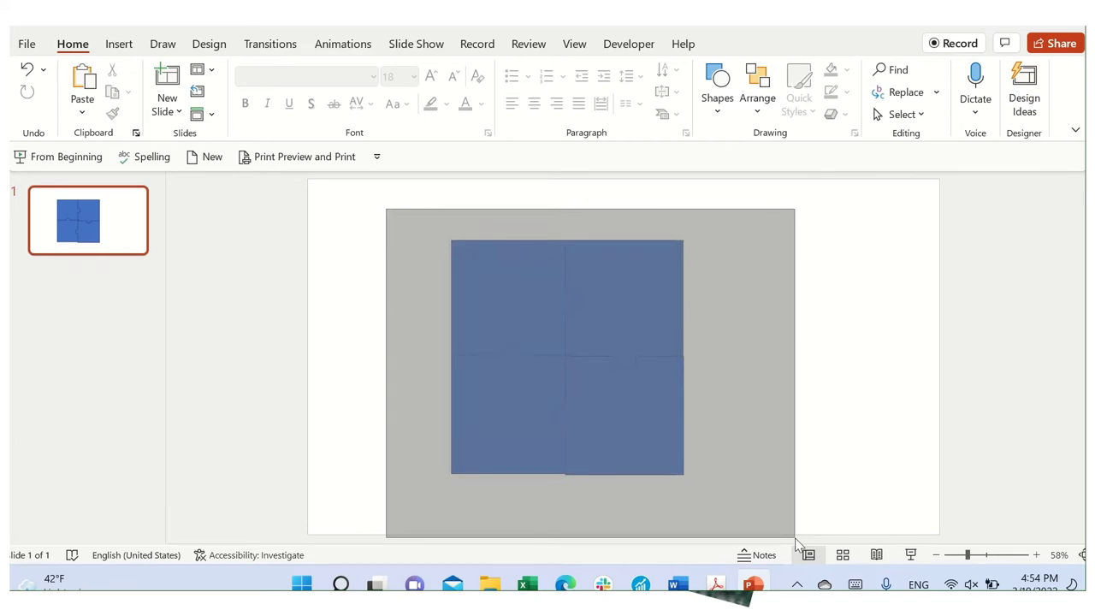
{"action": "mouse_move", "coordinate": [488, 279]}
{"action": "left_mouse_down"}
{"action": "mouse_move", "coordinate": [401, 234]}
{"action": "mouse_move", "coordinate": [420, 245]}
{"action": "left_mouse_up"}
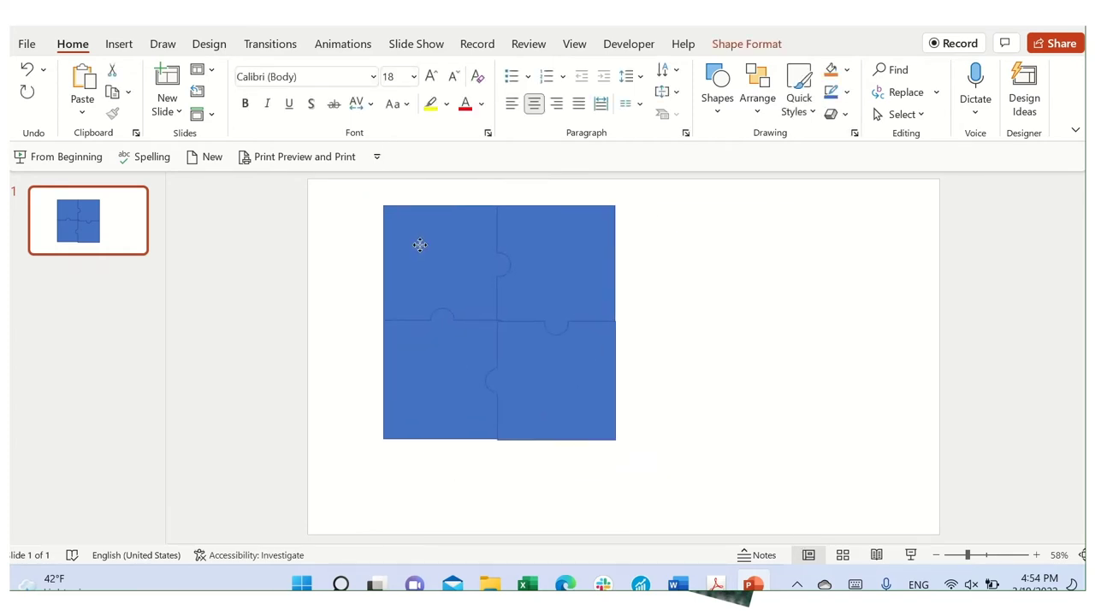
{"action": "left_click", "coordinate": [754, 417]}
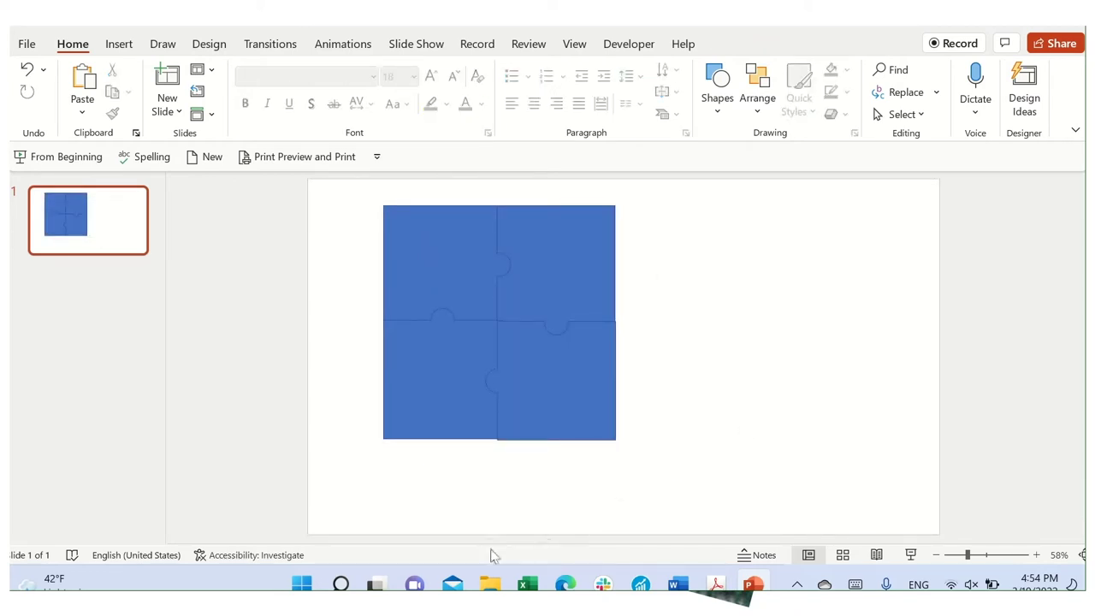
{"action": "left_click", "coordinate": [491, 584]}
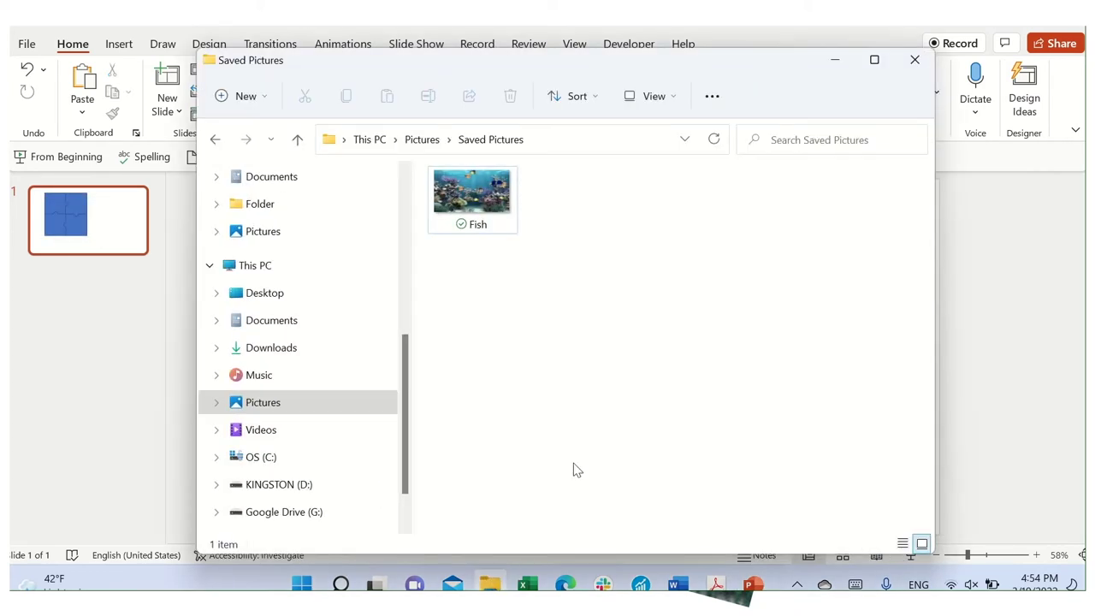
Drag the Fish photo from Saved Pictures onto the slide.
{"action": "mouse_move", "coordinate": [472, 198]}
{"action": "left_click_drag", "start_coordinate": [492, 199], "coordinate": [1003, 363]}
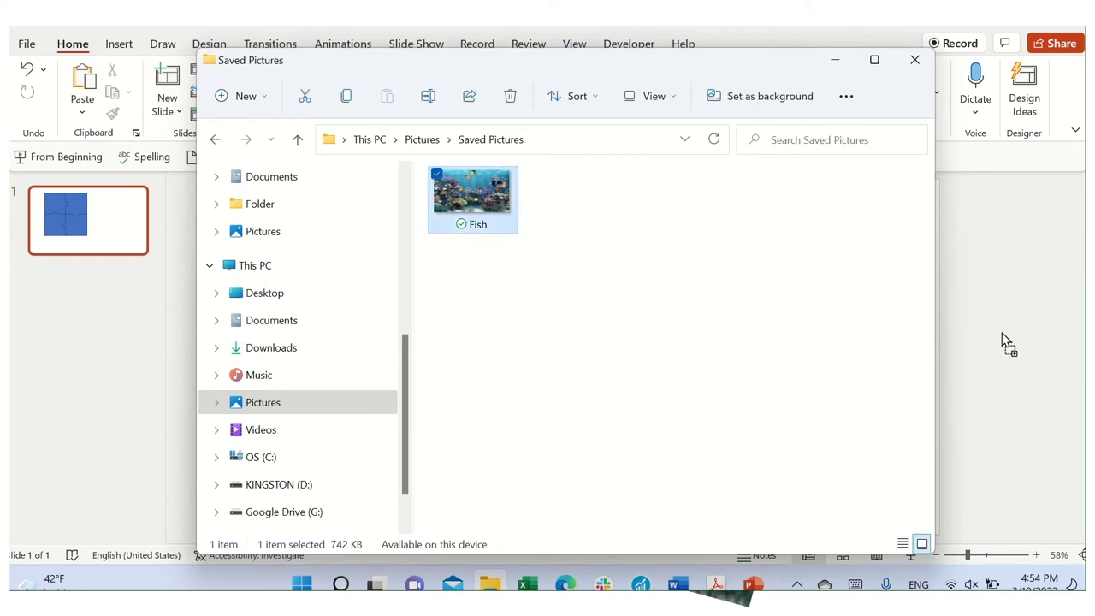
{"action": "left_click_drag", "start_coordinate": [1003, 363], "coordinate": [1005, 339]}
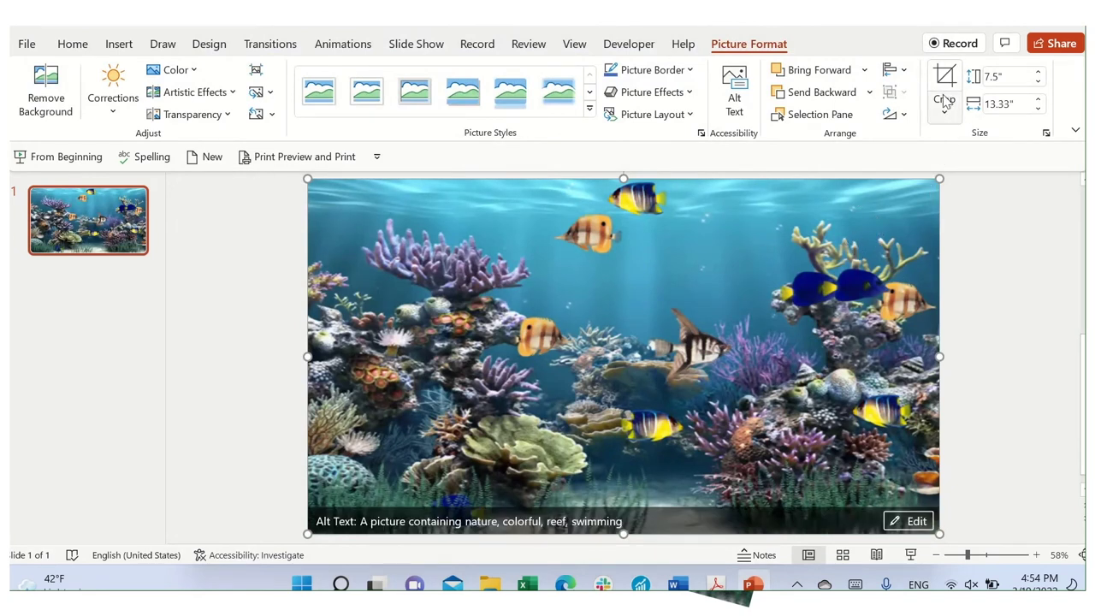
Crop the Fish photo to a 1:1 aspect ratio and move it left.
{"action": "left_click", "coordinate": [946, 117]}
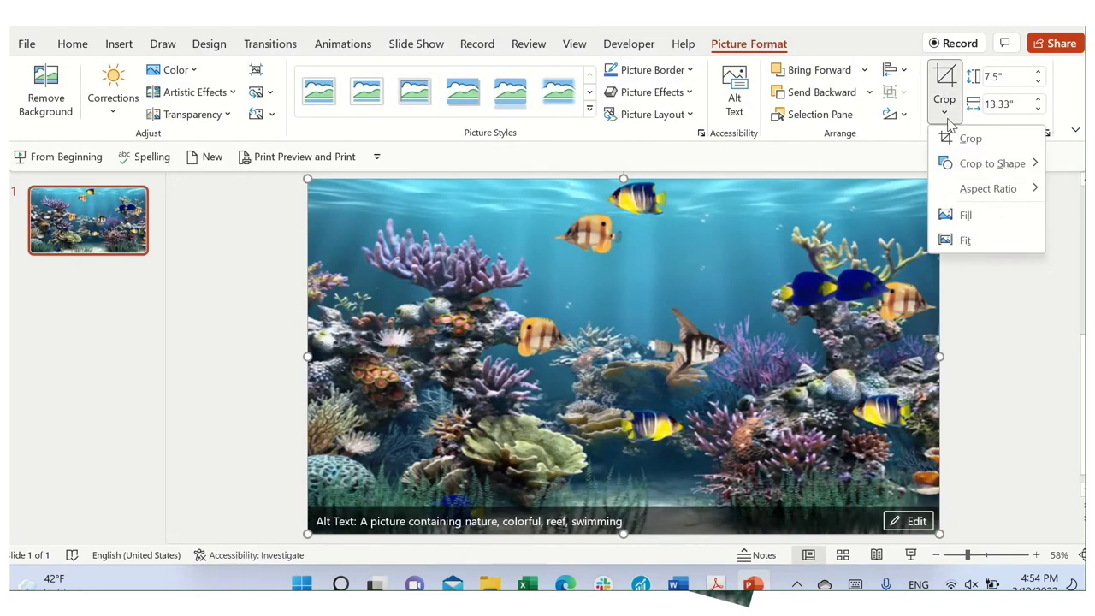
{"action": "mouse_move", "coordinate": [988, 188]}
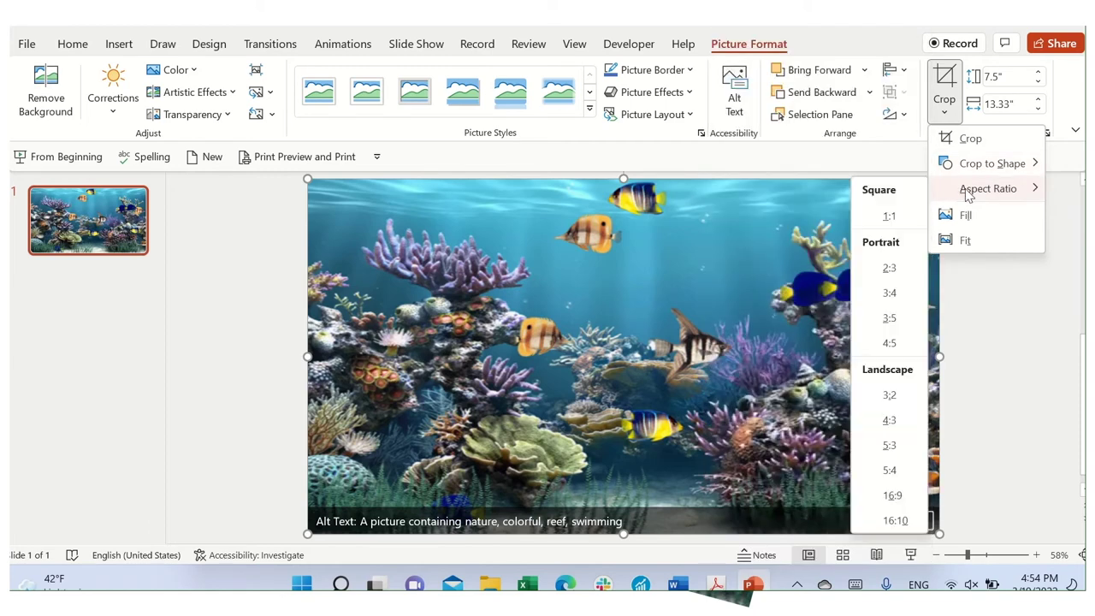
{"action": "left_click", "coordinate": [889, 217]}
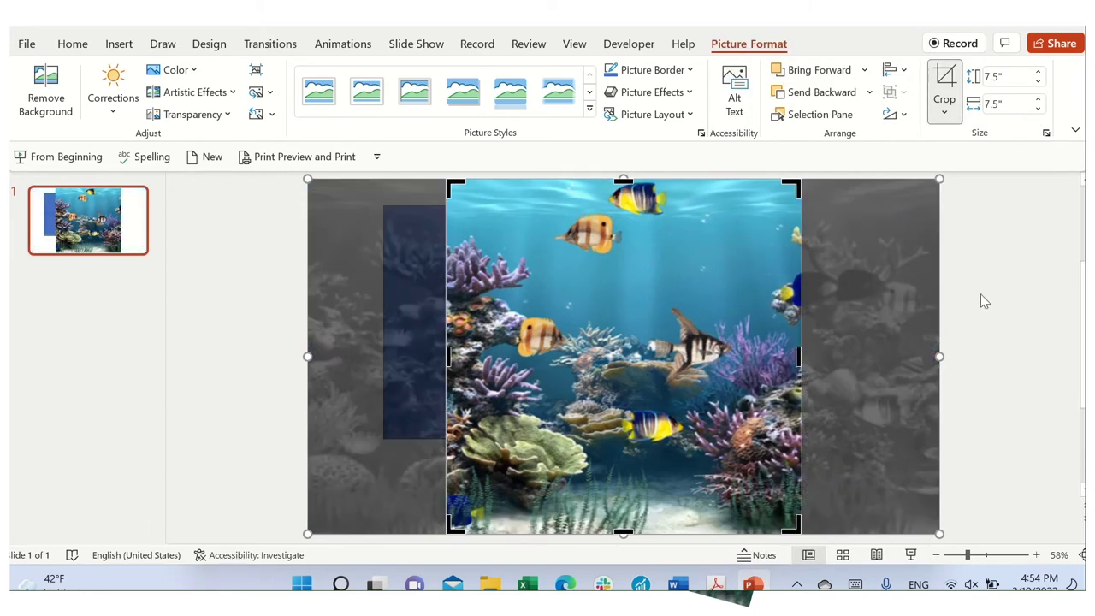
{"action": "left_click", "coordinate": [983, 296]}
{"action": "left_click_drag", "start_coordinate": [668, 284], "coordinate": [610, 313]}
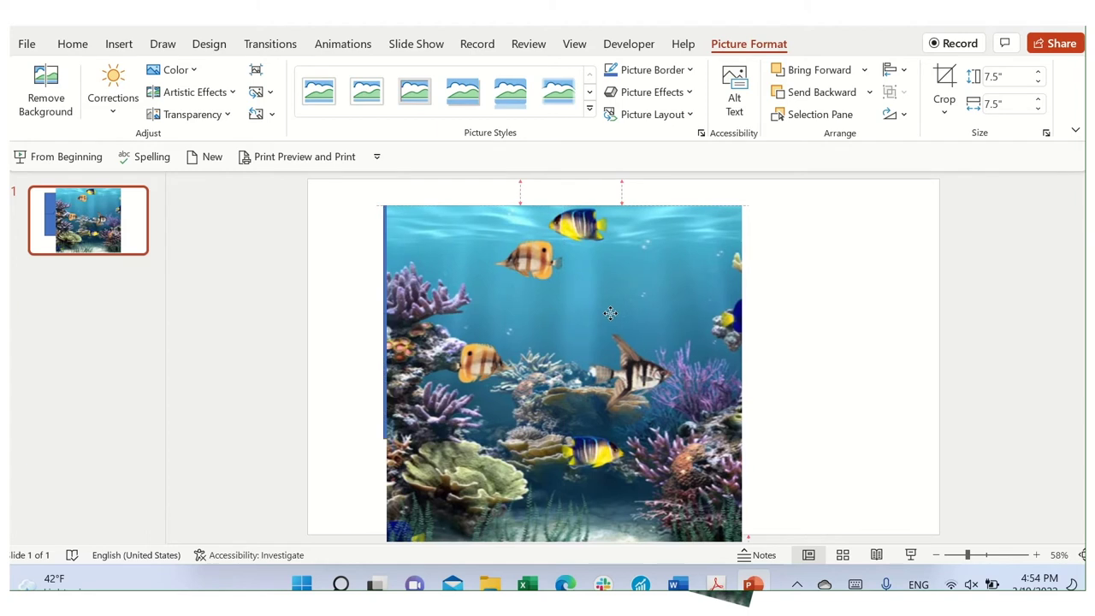
{"action": "left_click_drag", "start_coordinate": [610, 313], "coordinate": [606, 310]}
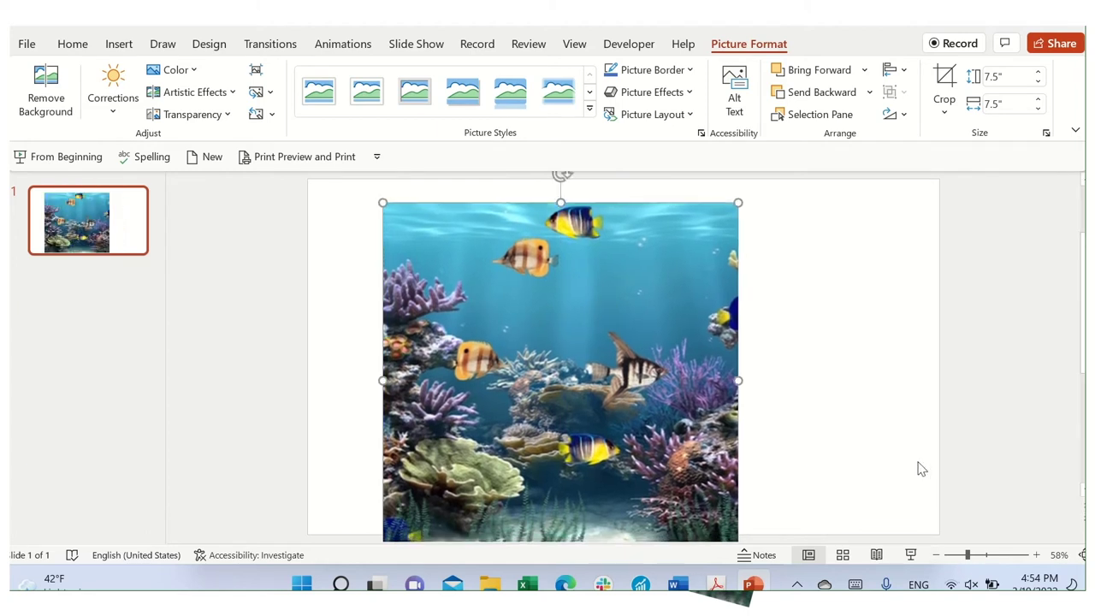
Shrink the photo to a 4.91-inch square and place it right of the puzzle.
{"action": "scroll", "coordinate": [906, 428], "scroll_direction": "down", "scroll_amount": 1}
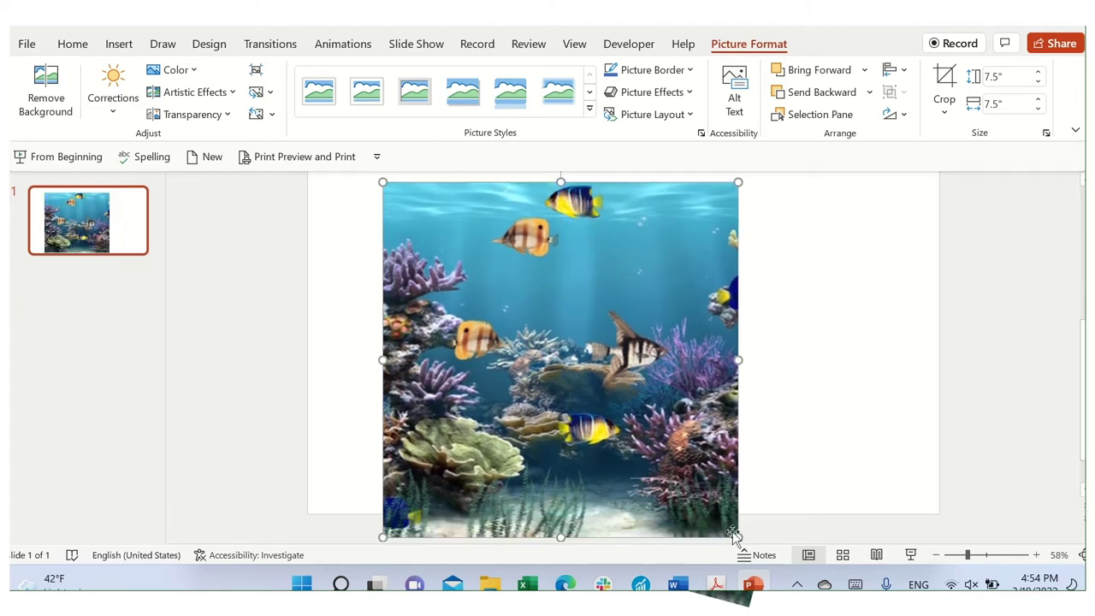
{"action": "mouse_move", "coordinate": [741, 535]}
{"action": "left_mouse_down"}
{"action": "mouse_move", "coordinate": [640, 356]}
{"action": "mouse_move", "coordinate": [616, 341]}
{"action": "left_mouse_up"}
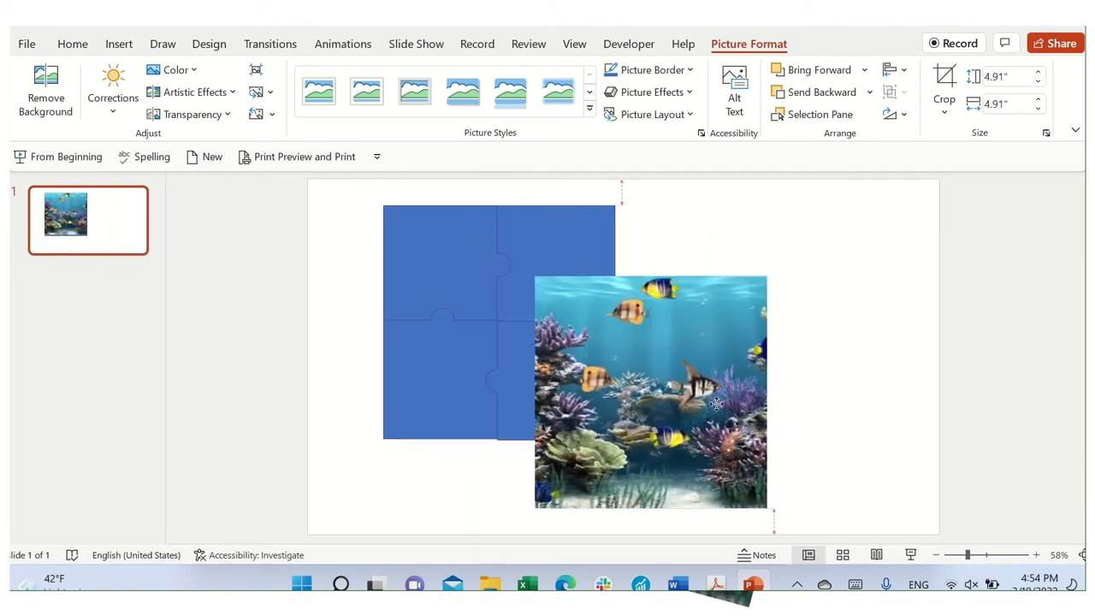
{"action": "left_click_drag", "start_coordinate": [716, 404], "coordinate": [798, 324]}
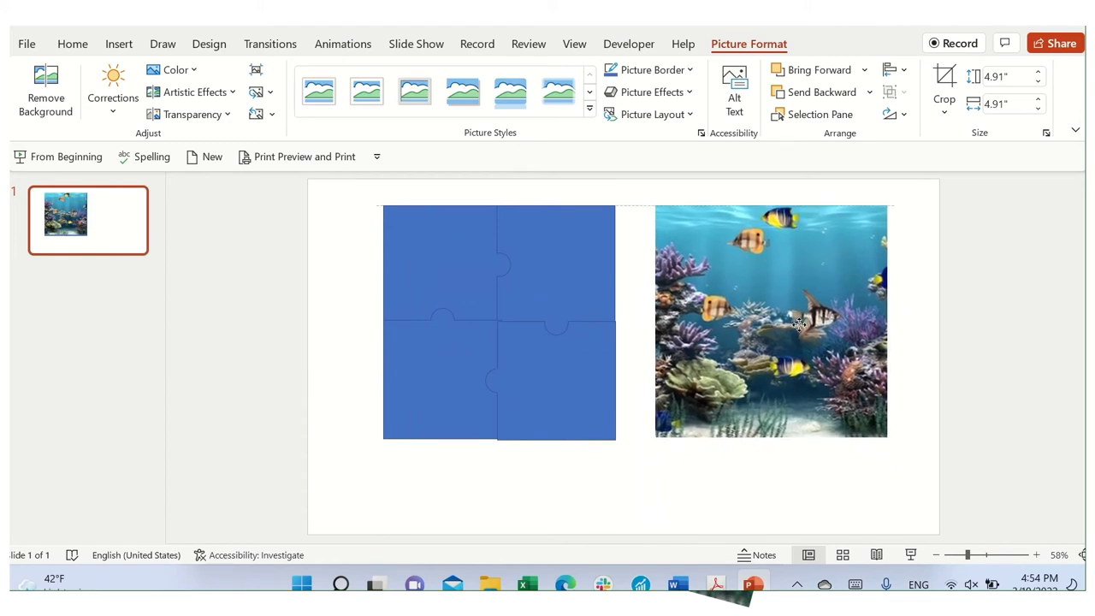
{"action": "left_click_drag", "start_coordinate": [798, 323], "coordinate": [799, 325]}
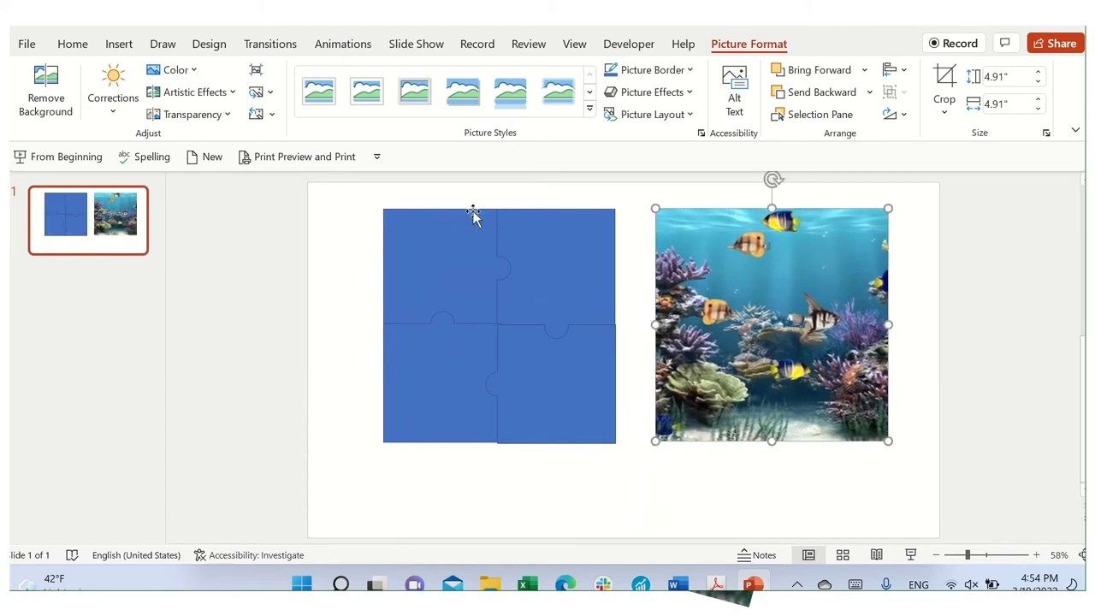
Copy and paste the Fish photo and move the copy over the puzzle.
{"action": "left_click", "coordinate": [73, 43]}
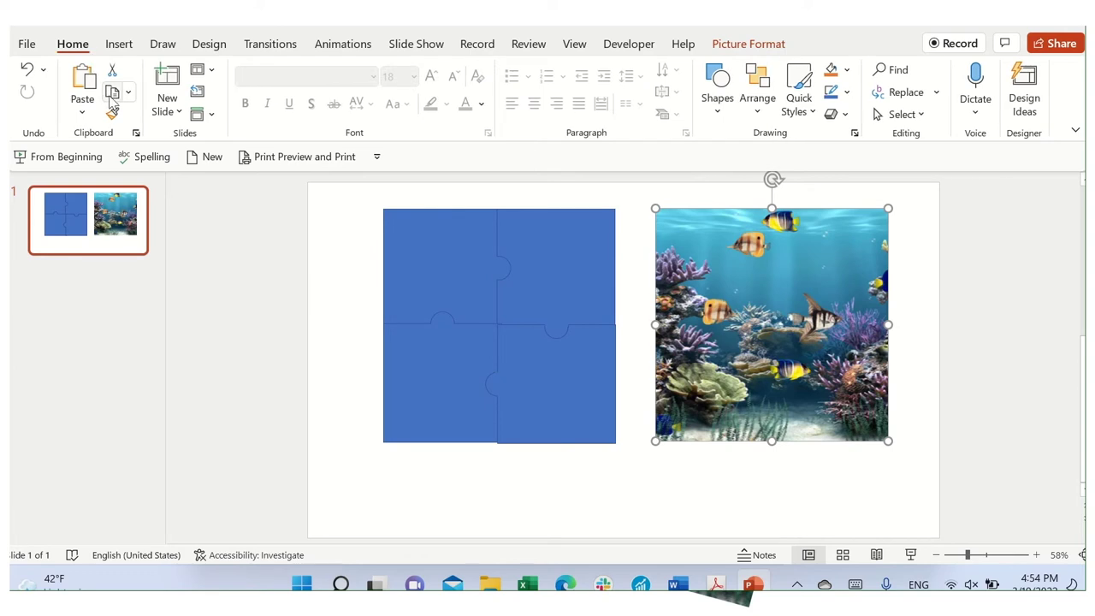
{"action": "left_click", "coordinate": [115, 93]}
{"action": "left_click", "coordinate": [83, 77]}
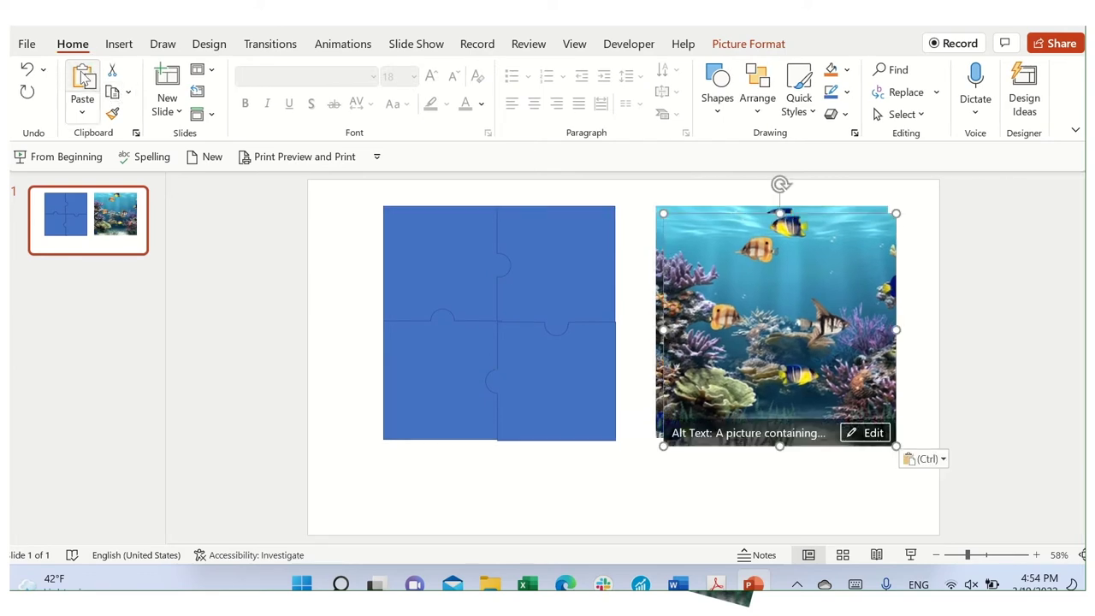
{"action": "left_click_drag", "start_coordinate": [798, 339], "coordinate": [302, 306]}
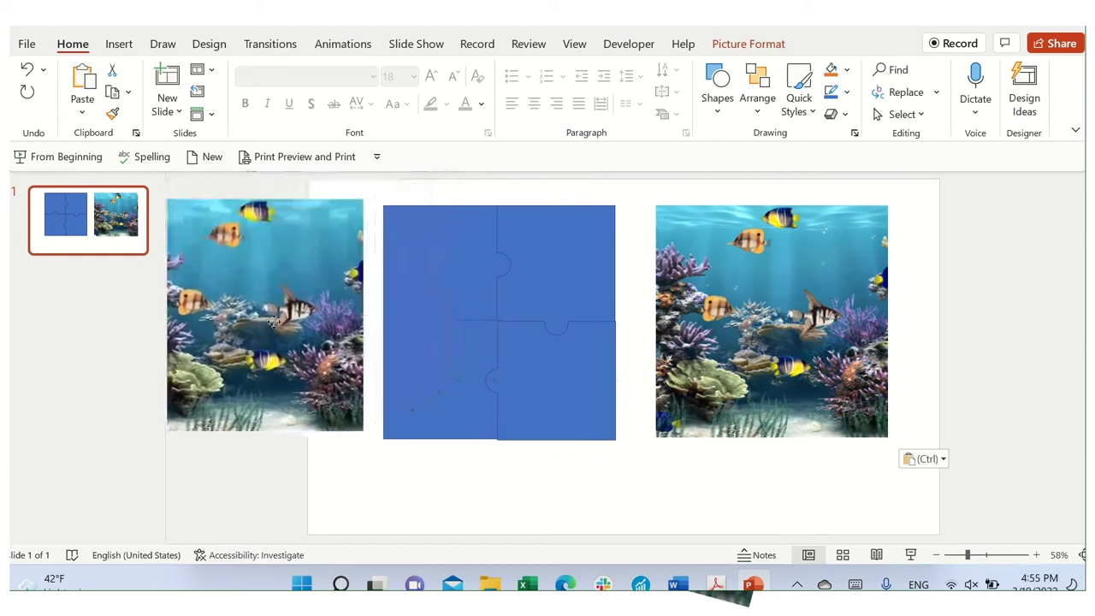
{"action": "left_click_drag", "start_coordinate": [302, 306], "coordinate": [298, 330]}
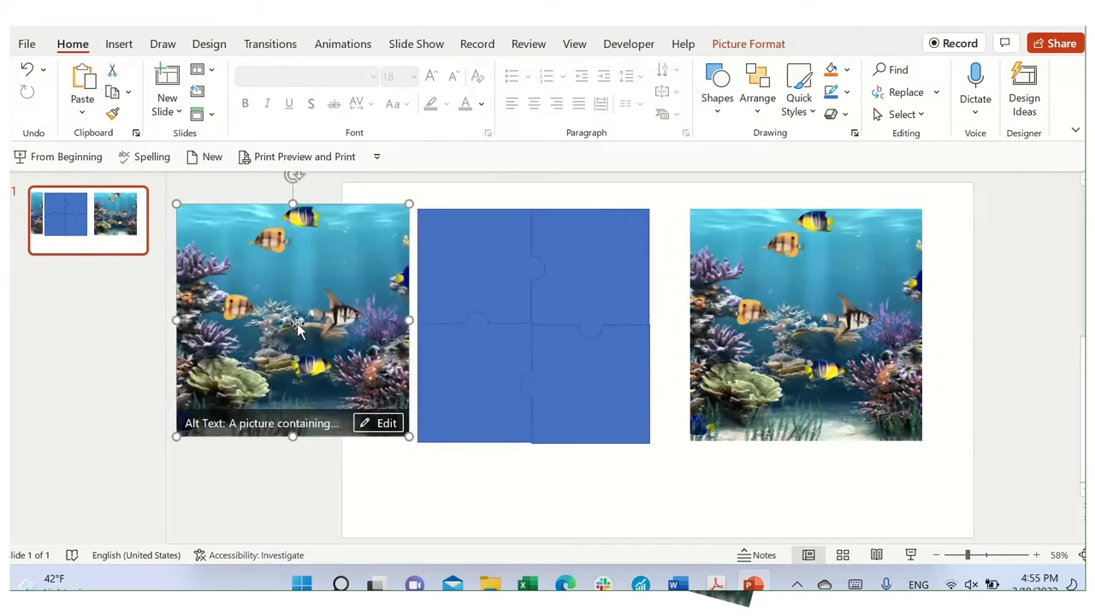
Bring the top-left piece to front and align it on the right photo's top-left corner.
{"action": "left_click", "coordinate": [483, 249]}
{"action": "right_click", "coordinate": [484, 247]}
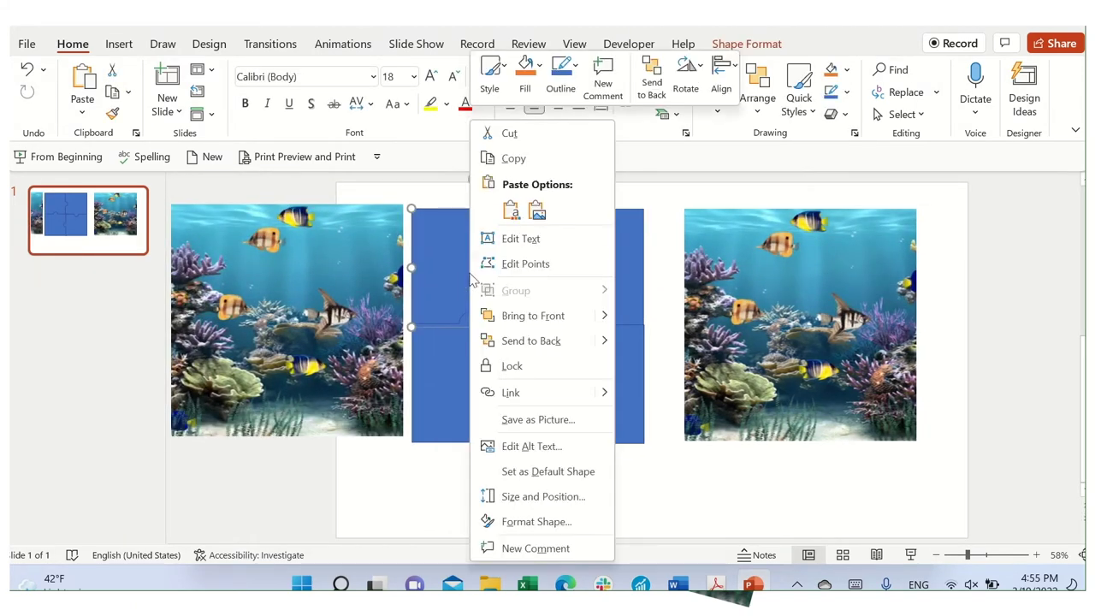
{"action": "left_click", "coordinate": [513, 318]}
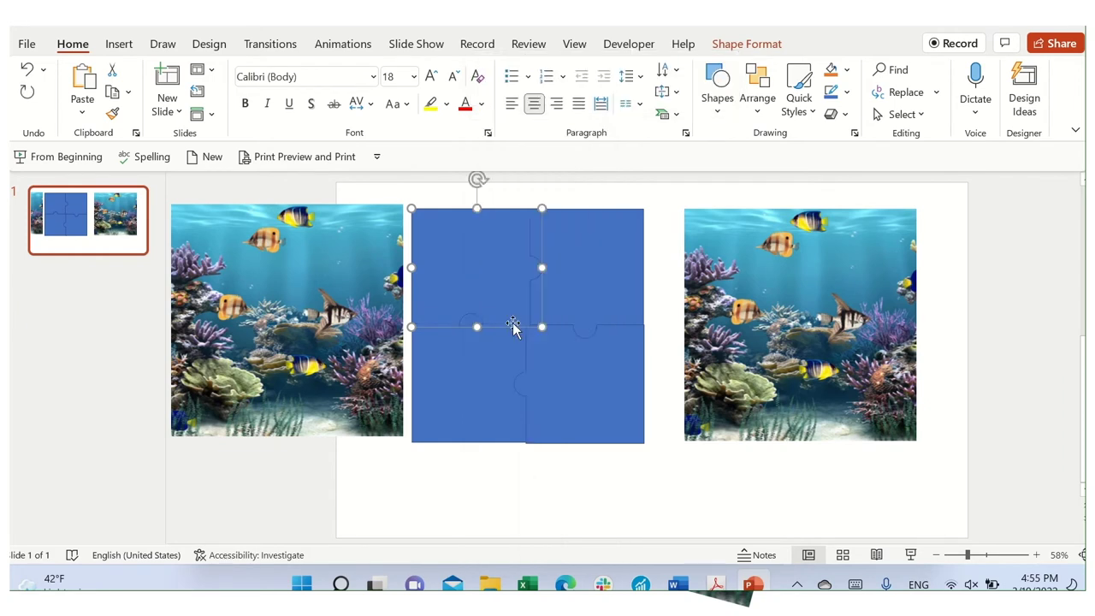
{"action": "left_click_drag", "start_coordinate": [477, 258], "coordinate": [759, 279]}
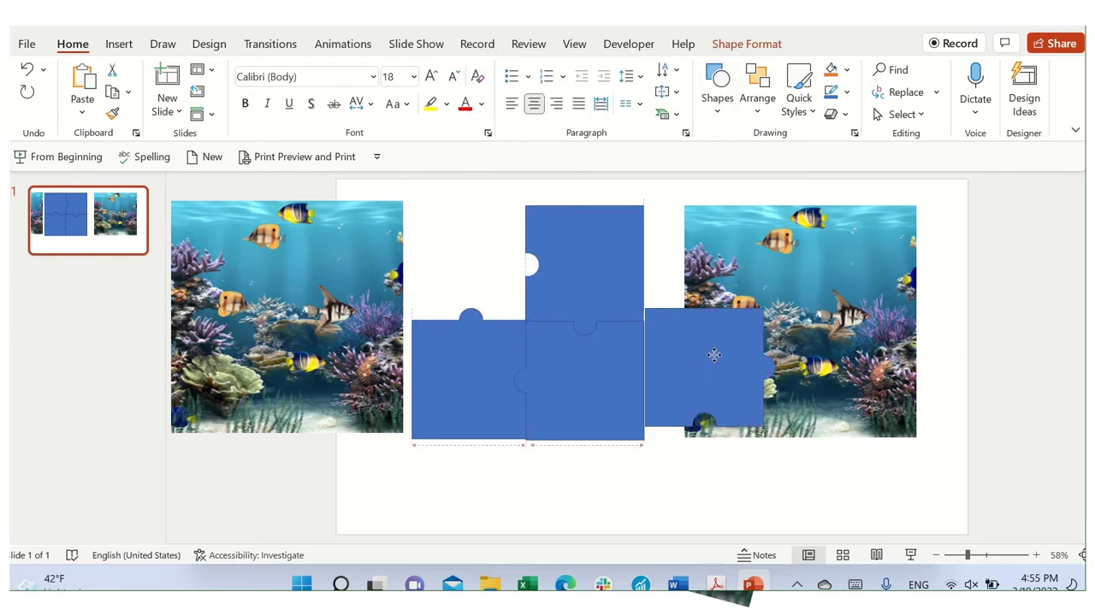
{"action": "left_click_drag", "start_coordinate": [758, 279], "coordinate": [748, 256]}
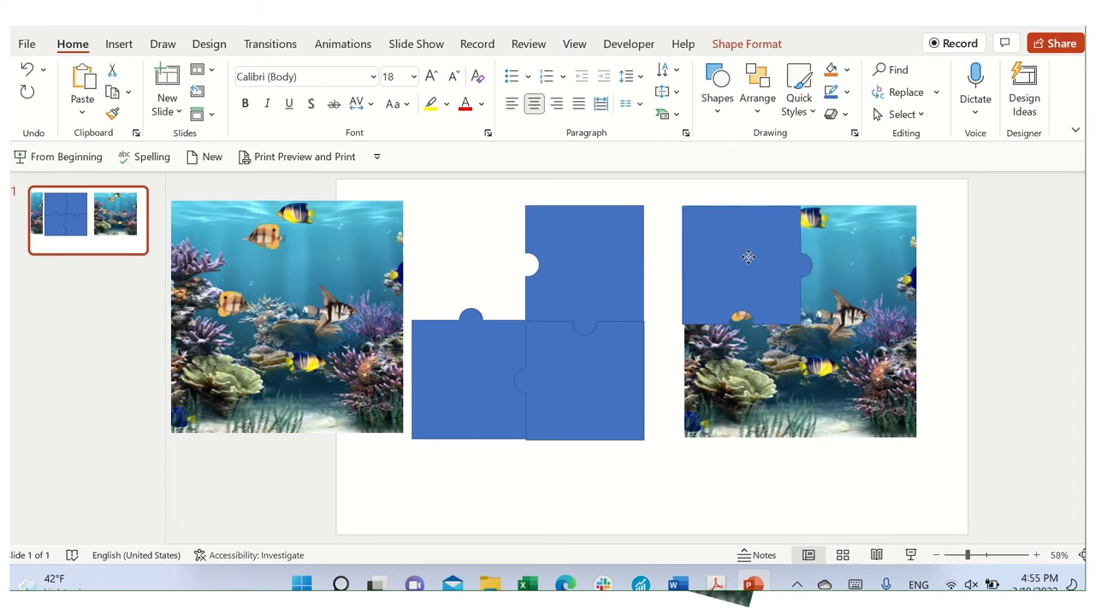
{"action": "left_click_drag", "start_coordinate": [749, 254], "coordinate": [750, 257]}
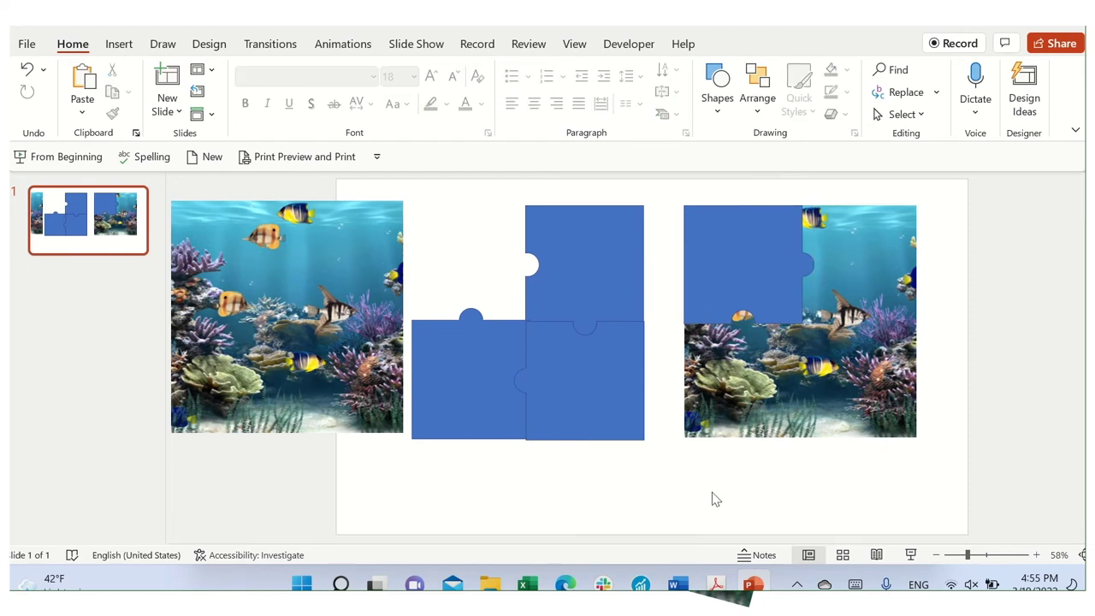
{"action": "left_click", "coordinate": [855, 359]}
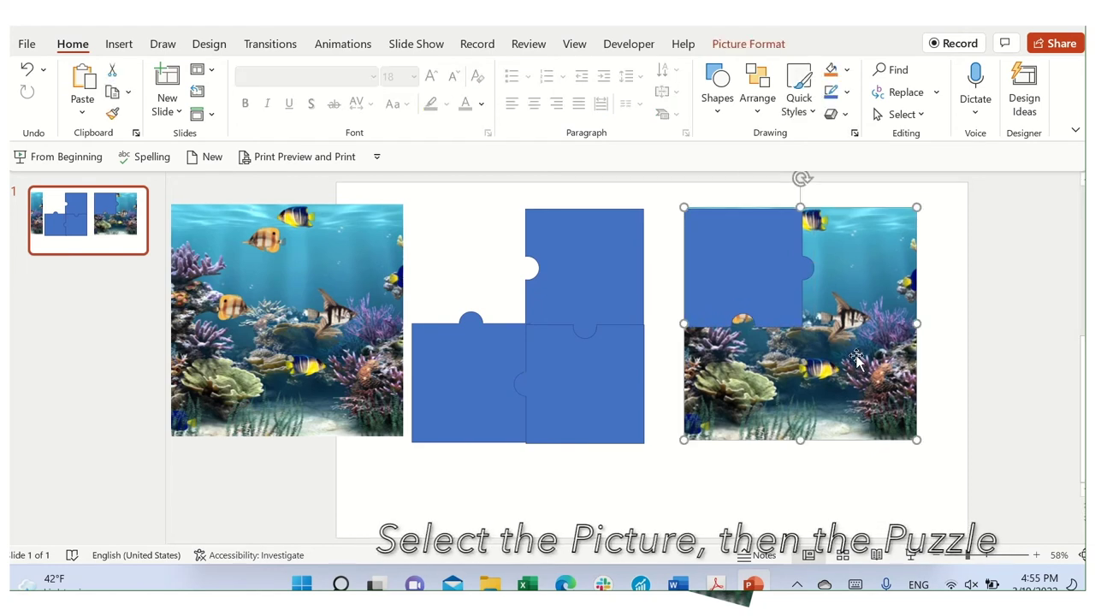
Intersect the photo with the top-left piece and fit the fish piece into the top-left slot.
{"action": "left_click", "coordinate": [729, 265], "text": "shift"}
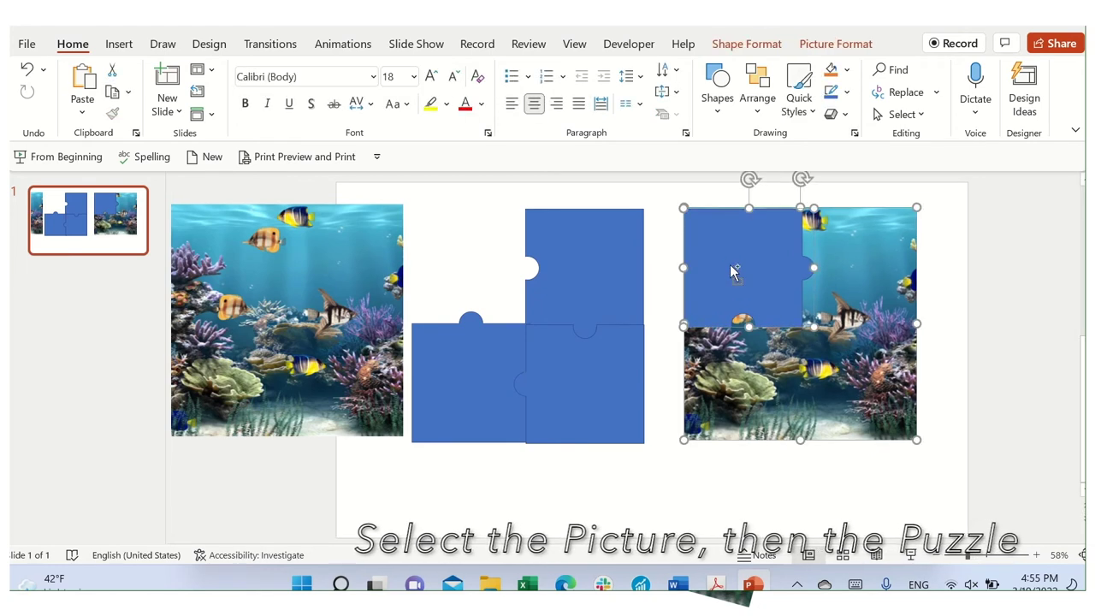
{"action": "left_click", "coordinate": [747, 43]}
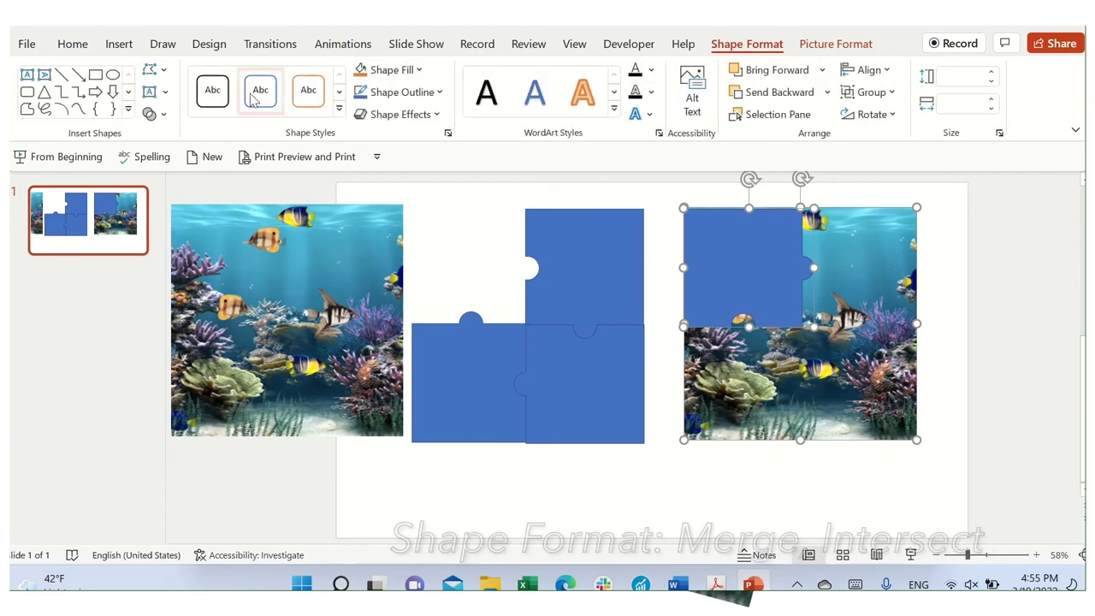
{"action": "left_click", "coordinate": [156, 114]}
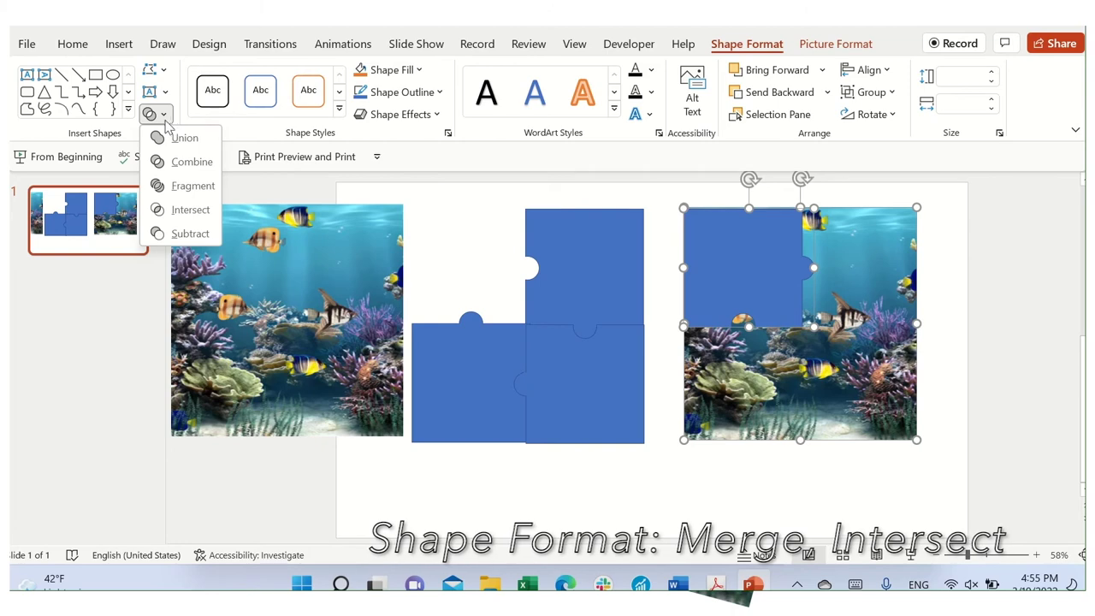
{"action": "left_click", "coordinate": [200, 217]}
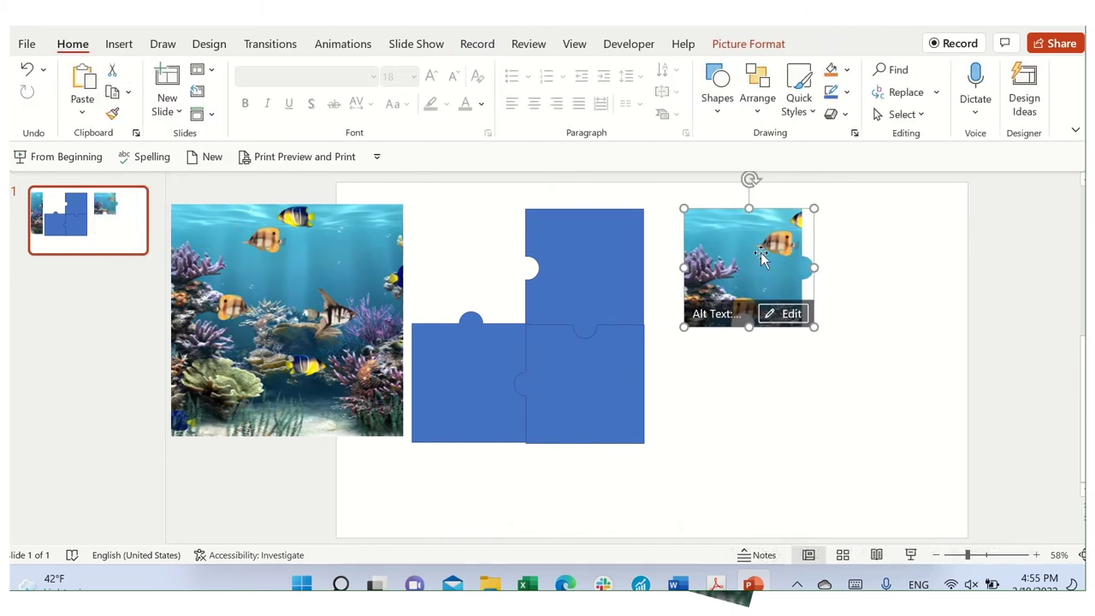
{"action": "left_click_drag", "start_coordinate": [761, 256], "coordinate": [477, 236]}
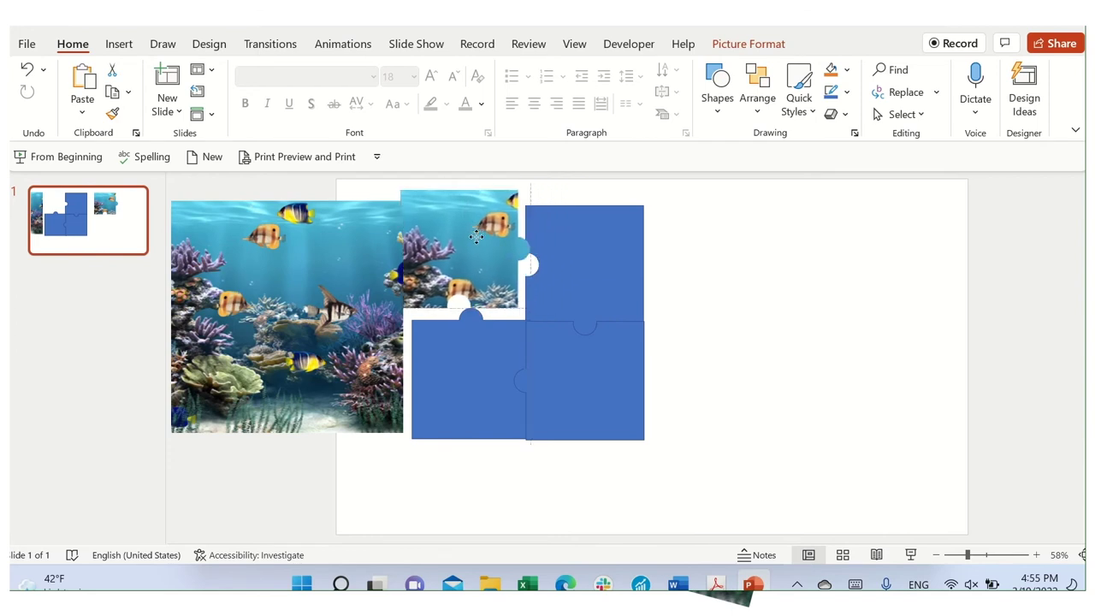
{"action": "left_click_drag", "start_coordinate": [476, 236], "coordinate": [481, 244]}
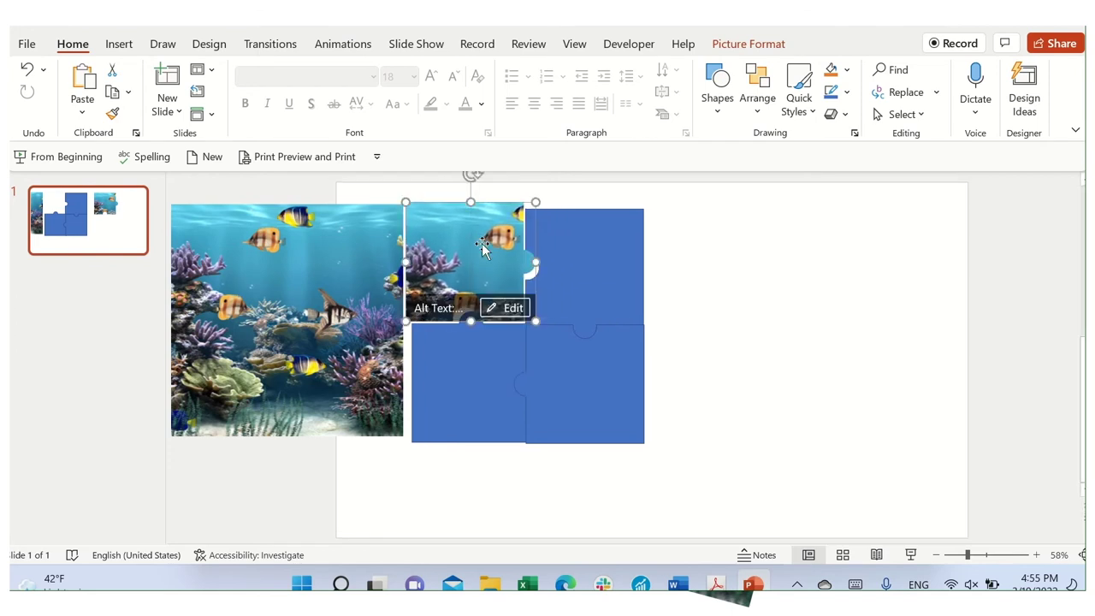
{"action": "left_click", "coordinate": [316, 318]}
{"action": "left_click", "coordinate": [112, 90]}
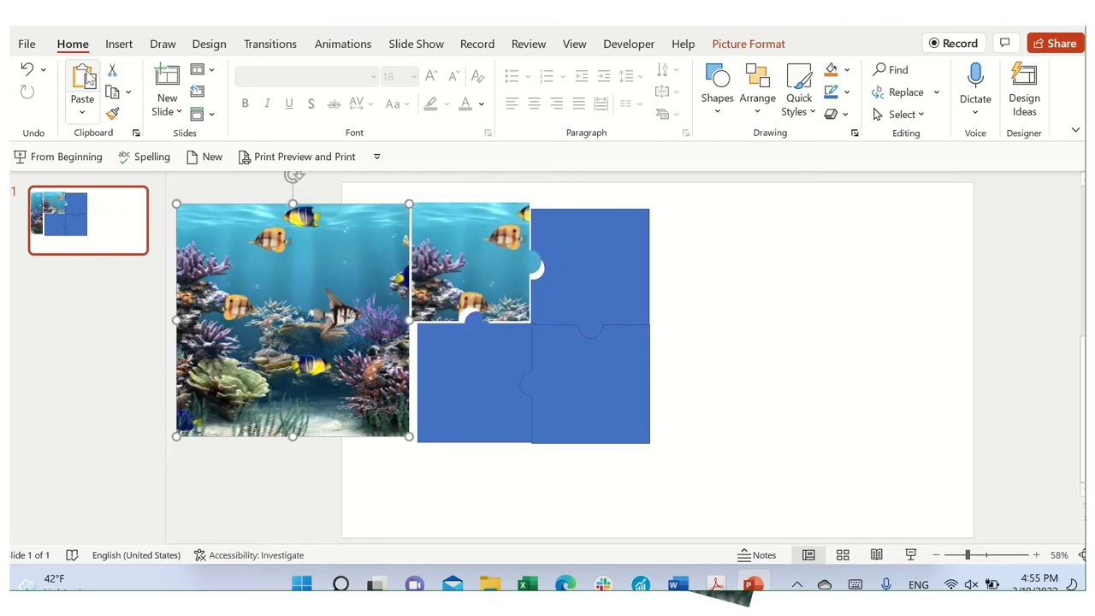
Paste a photo copy and bring the top-right piece to front over its top-right corner.
{"action": "left_click", "coordinate": [83, 84]}
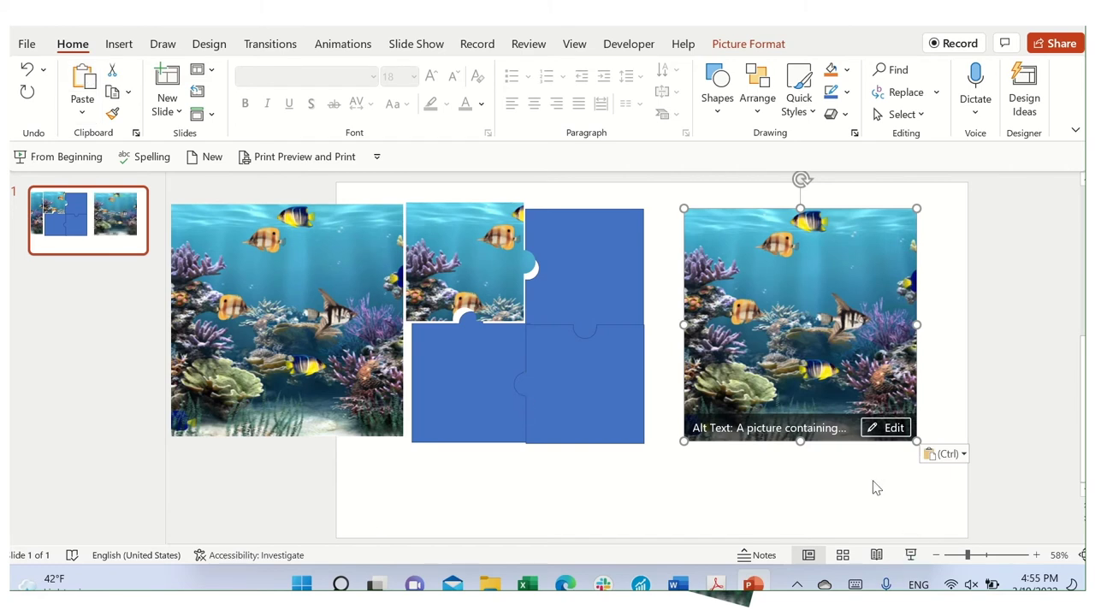
{"action": "left_click", "coordinate": [874, 486]}
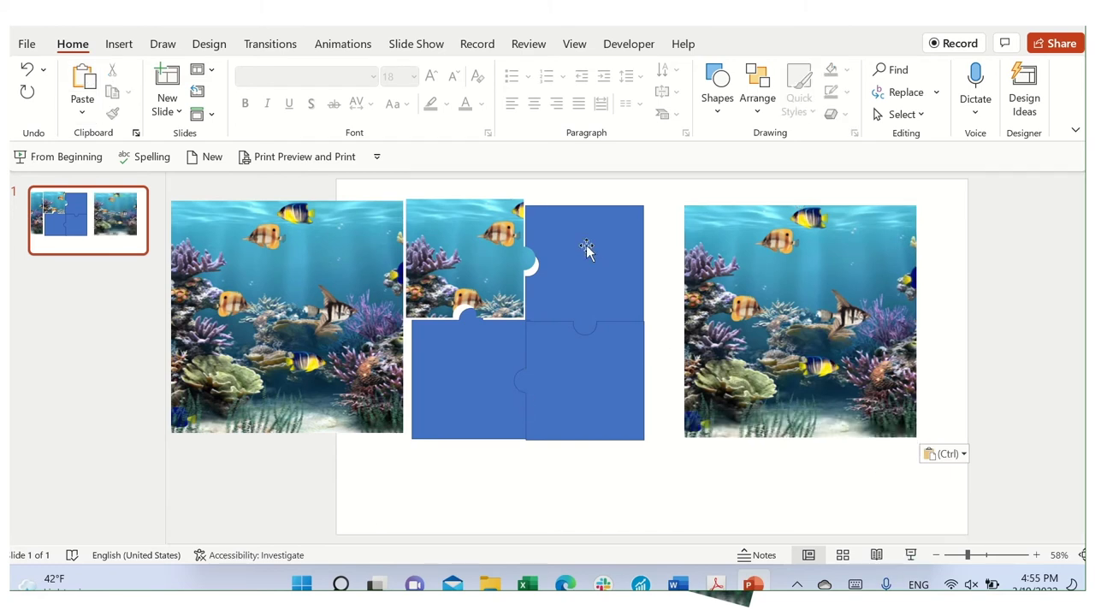
{"action": "left_click", "coordinate": [604, 296]}
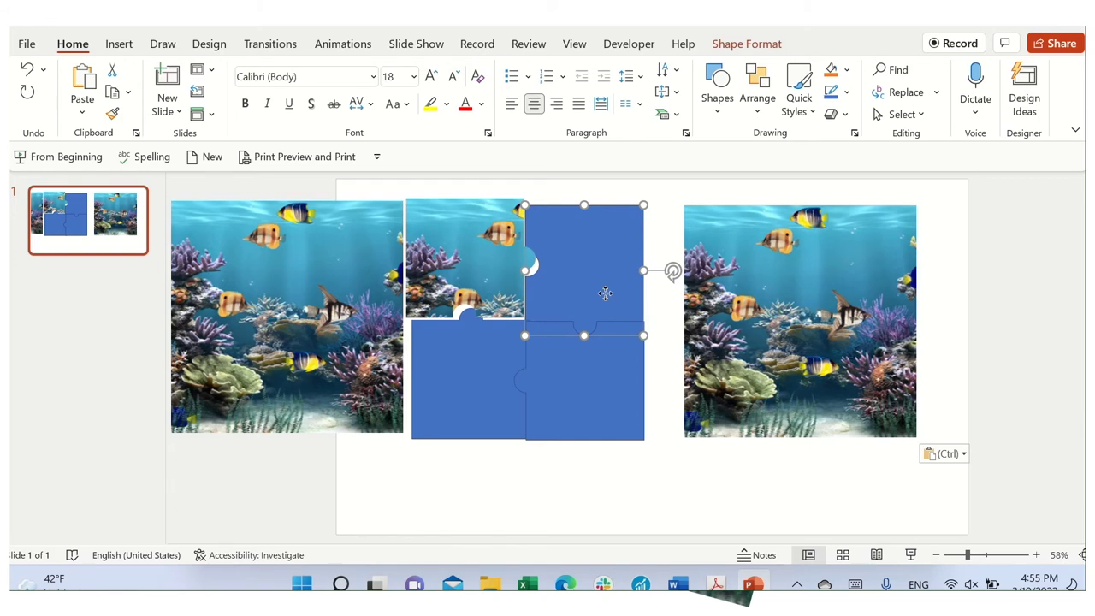
{"action": "right_click", "coordinate": [605, 293]}
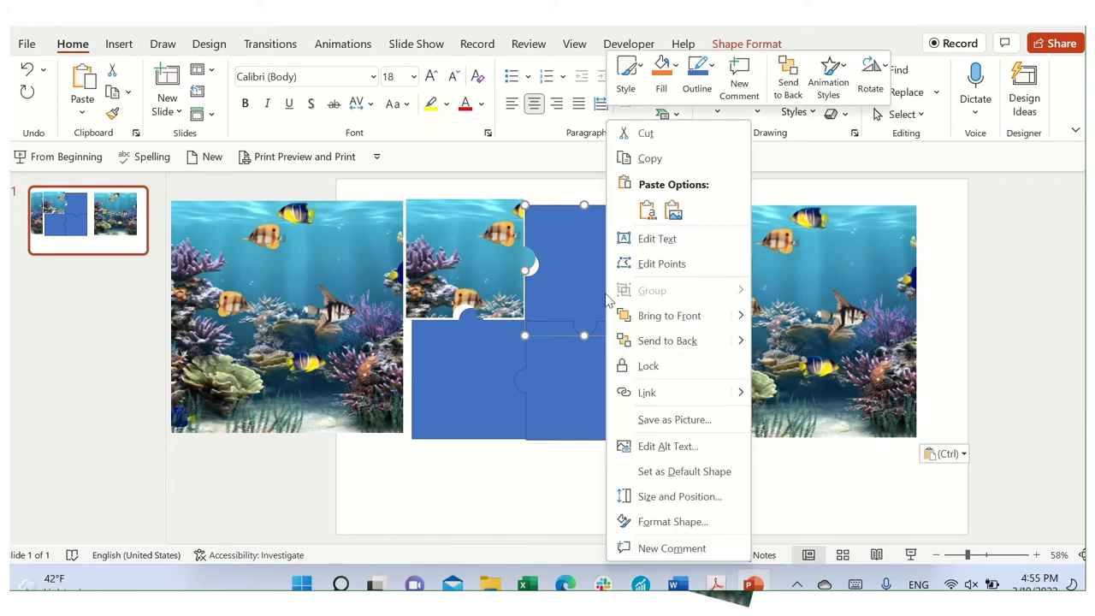
{"action": "left_click", "coordinate": [651, 319]}
{"action": "left_click_drag", "start_coordinate": [592, 246], "coordinate": [859, 269]}
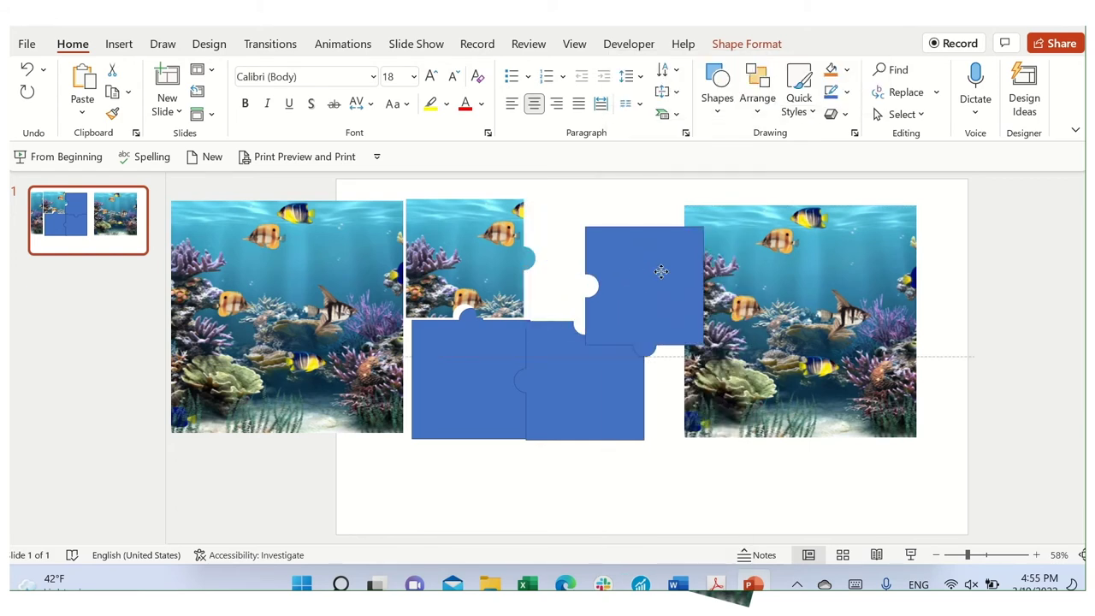
{"action": "mouse_move", "coordinate": [860, 269]}
{"action": "left_mouse_down"}
{"action": "mouse_move", "coordinate": [865, 250]}
{"action": "mouse_move", "coordinate": [859, 265]}
{"action": "left_mouse_up"}
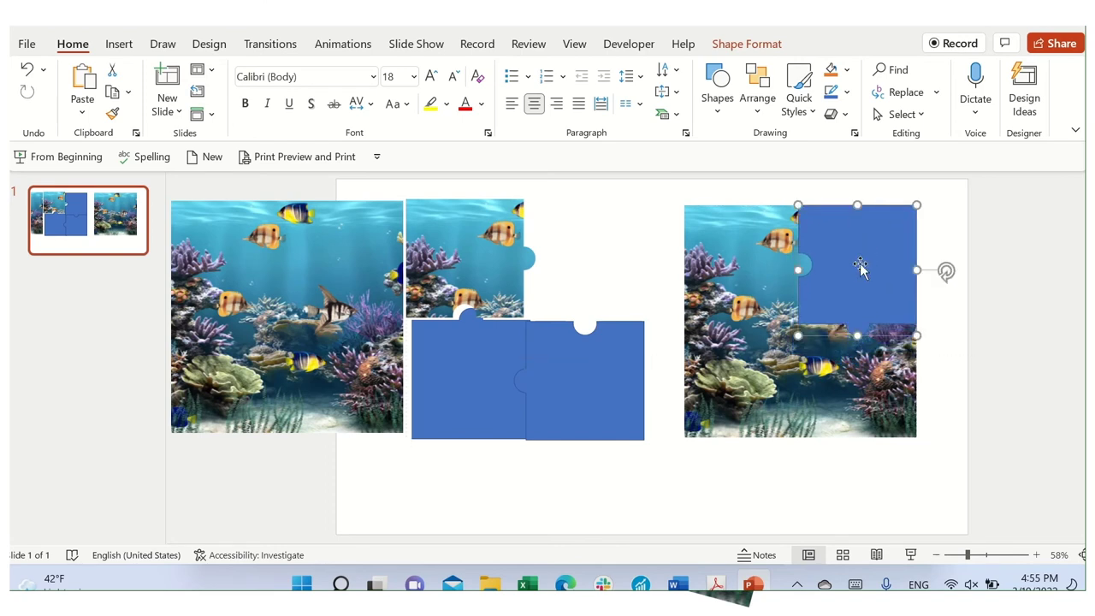
{"action": "left_click", "coordinate": [699, 476]}
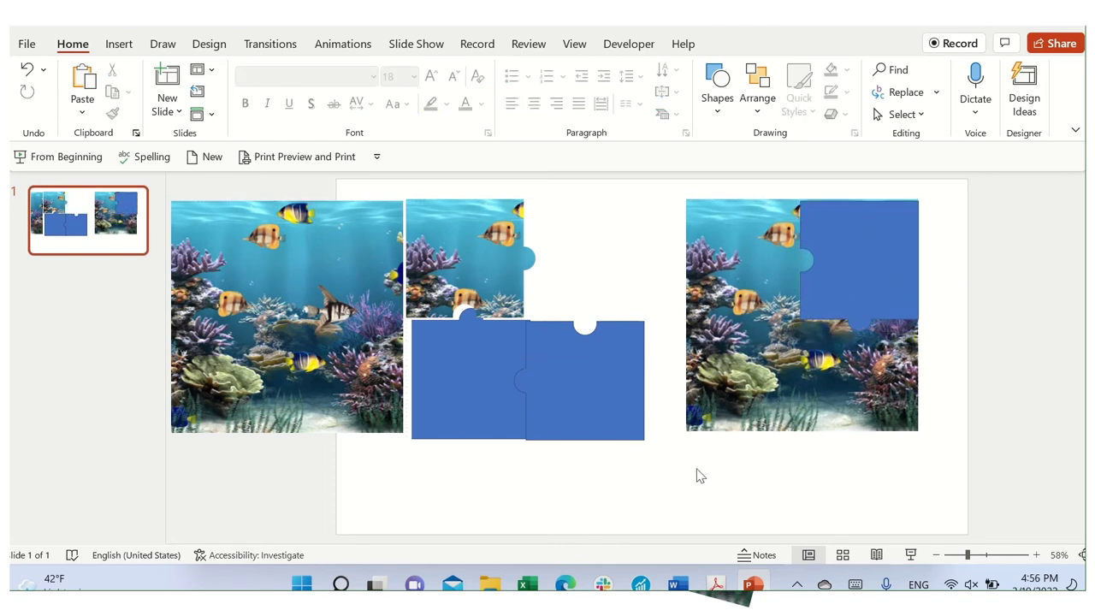
Intersect the photo with the top-right piece and move the fish piece beside the first.
{"action": "left_click", "coordinate": [710, 377]}
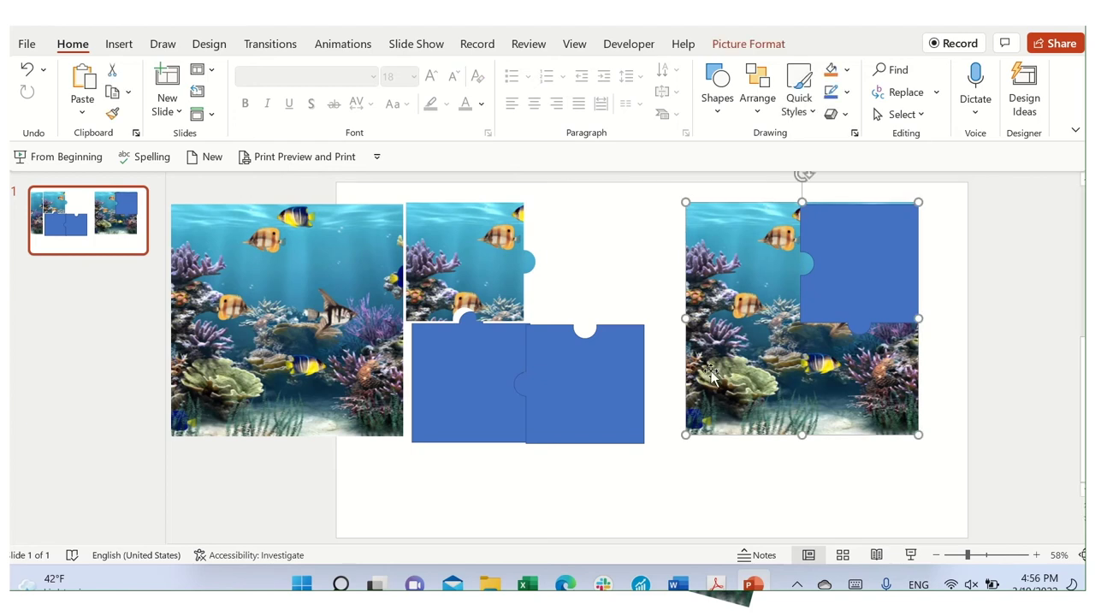
{"action": "left_click", "coordinate": [847, 298], "text": "shift"}
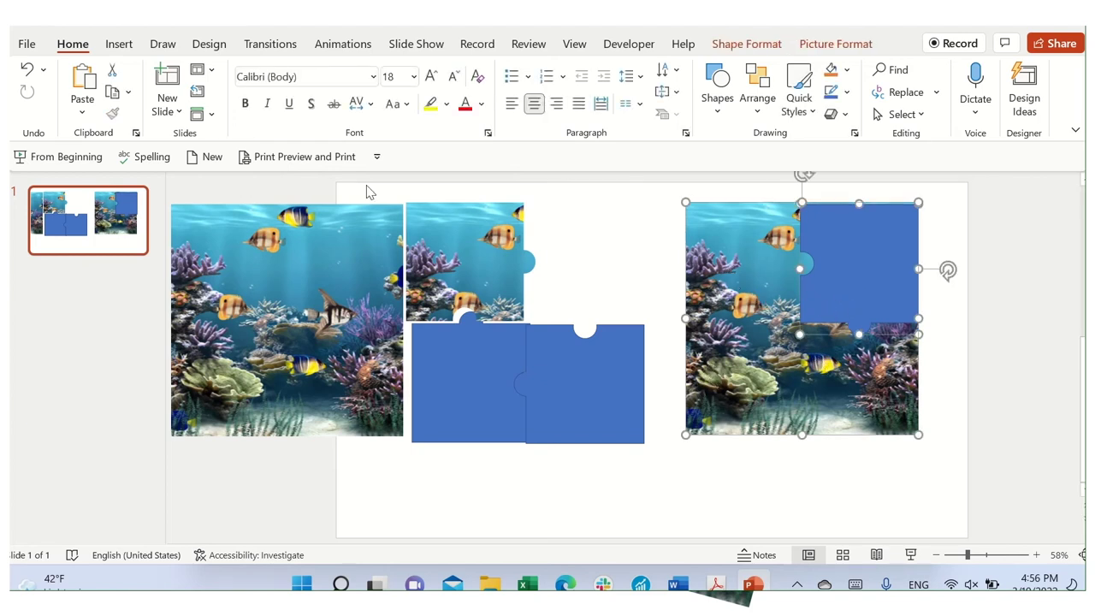
{"action": "left_click", "coordinate": [742, 48]}
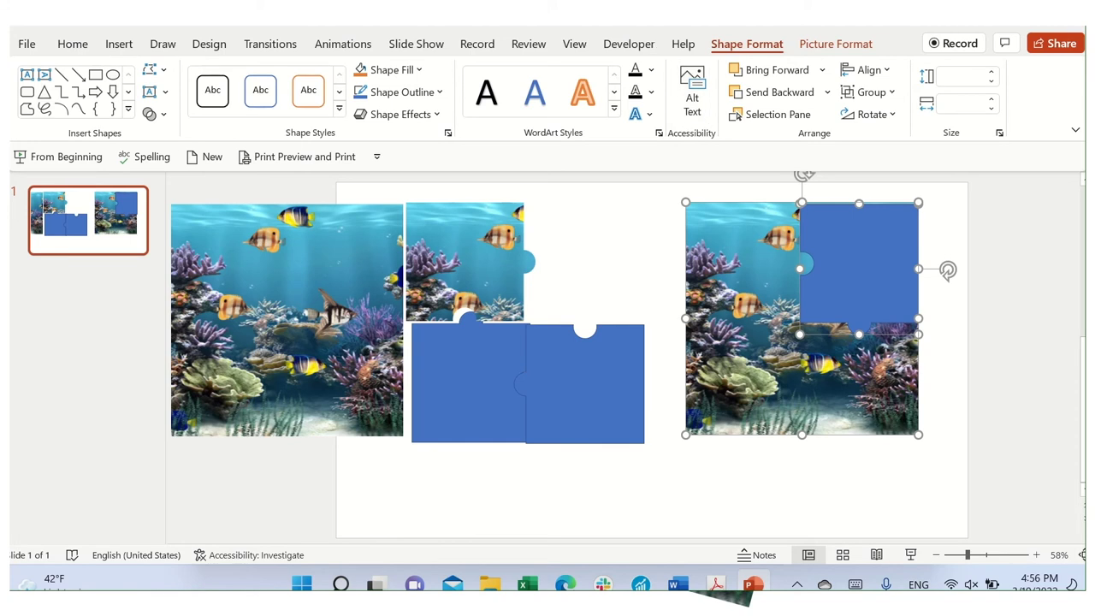
{"action": "left_click", "coordinate": [153, 113]}
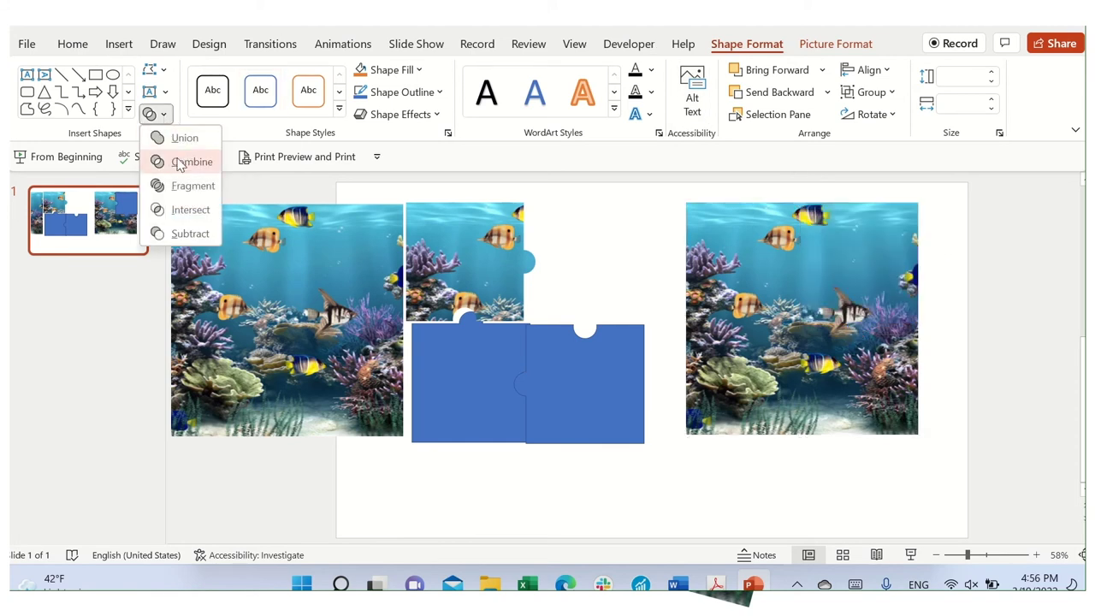
{"action": "left_click", "coordinate": [193, 213]}
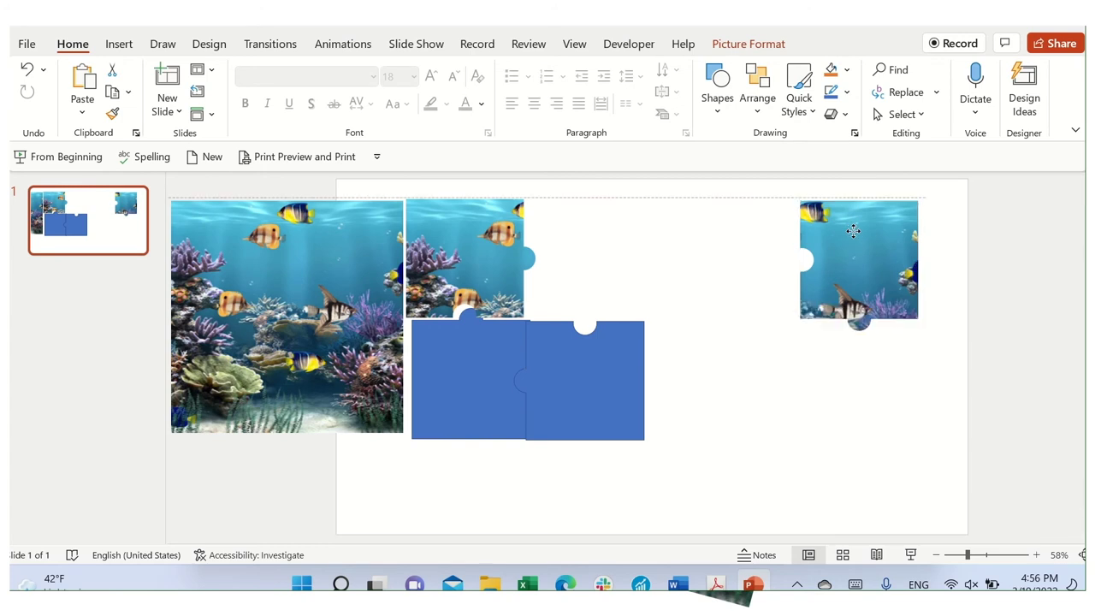
{"action": "left_click_drag", "start_coordinate": [855, 269], "coordinate": [599, 264]}
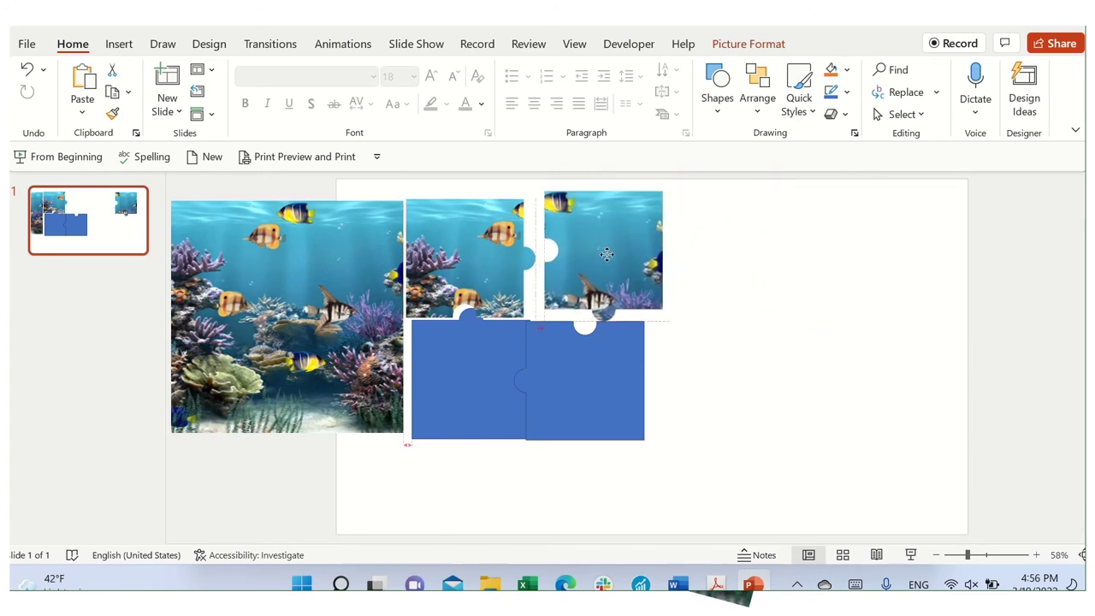
{"action": "left_click", "coordinate": [82, 77]}
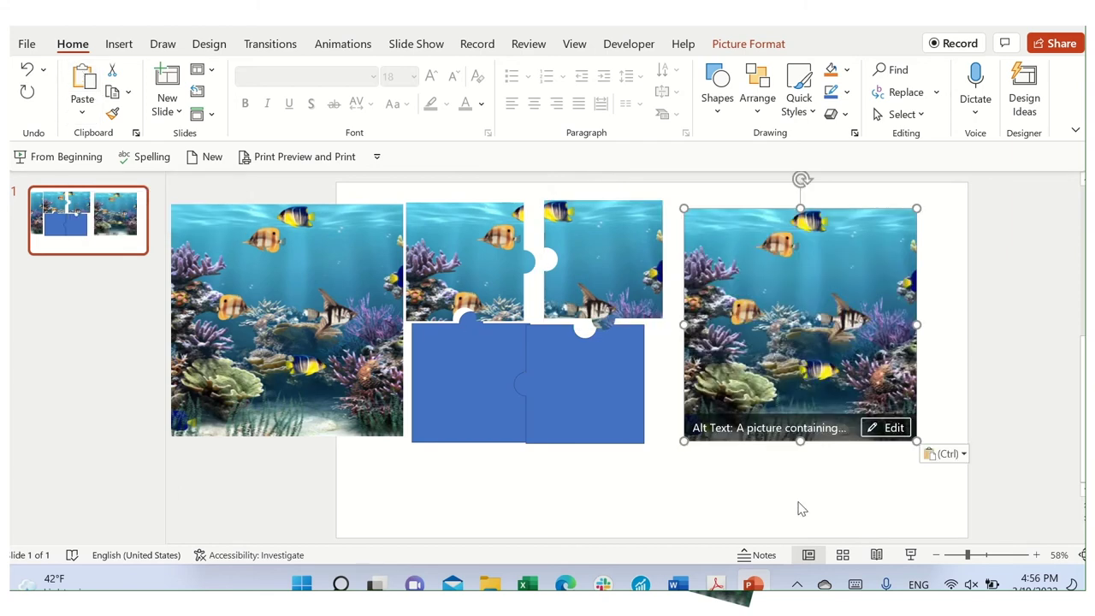
Bring the bottom-left blue piece to the front and place it over the photo's lower-left corner.
{"action": "left_click", "coordinate": [583, 455]}
{"action": "left_click", "coordinate": [454, 349]}
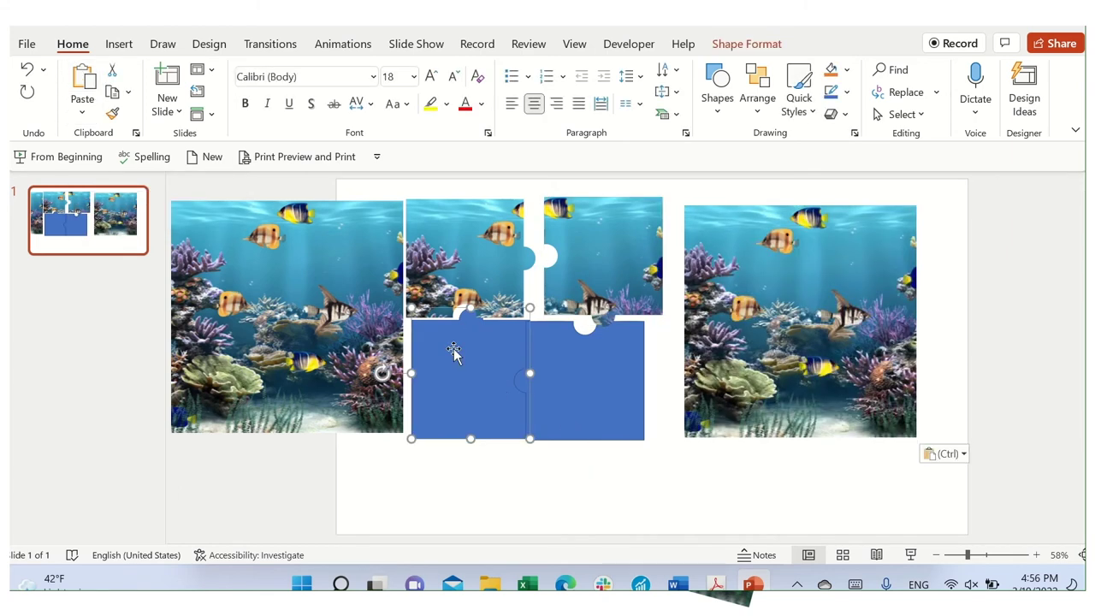
{"action": "right_click", "coordinate": [453, 349]}
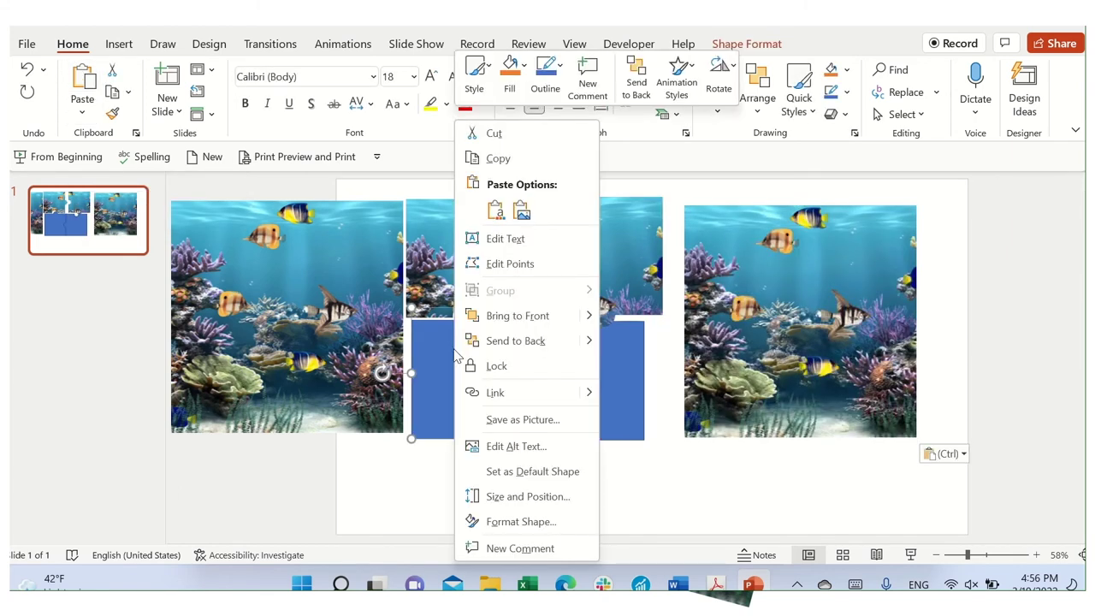
{"action": "left_click", "coordinate": [518, 315]}
{"action": "mouse_move", "coordinate": [479, 359]}
{"action": "left_mouse_down"}
{"action": "mouse_move", "coordinate": [745, 482]}
{"action": "mouse_move", "coordinate": [744, 354]}
{"action": "left_mouse_up"}
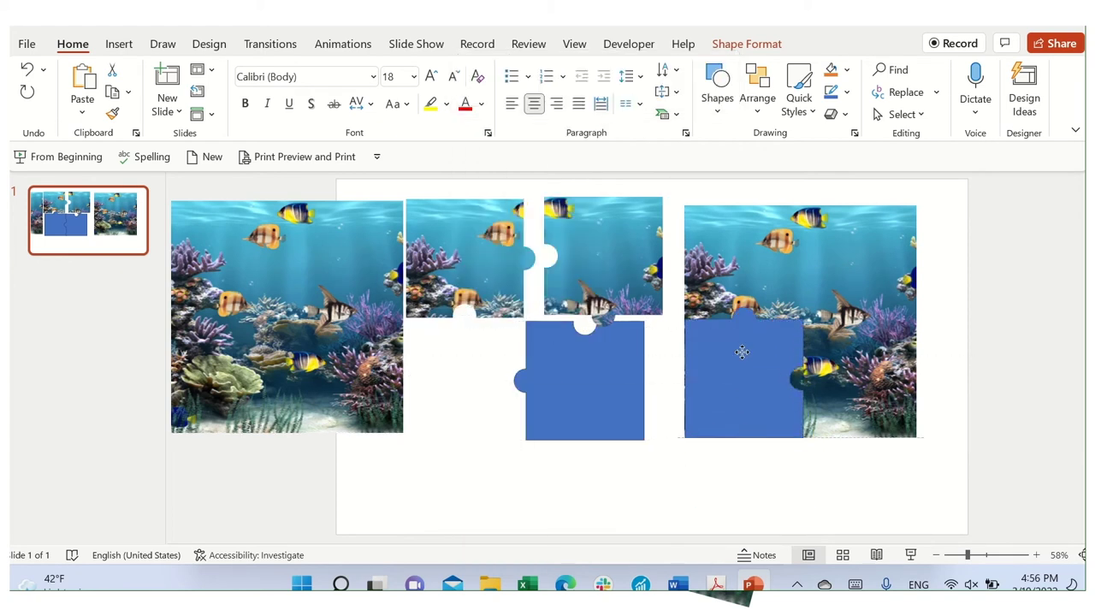
{"action": "left_click_drag", "start_coordinate": [743, 356], "coordinate": [740, 354]}
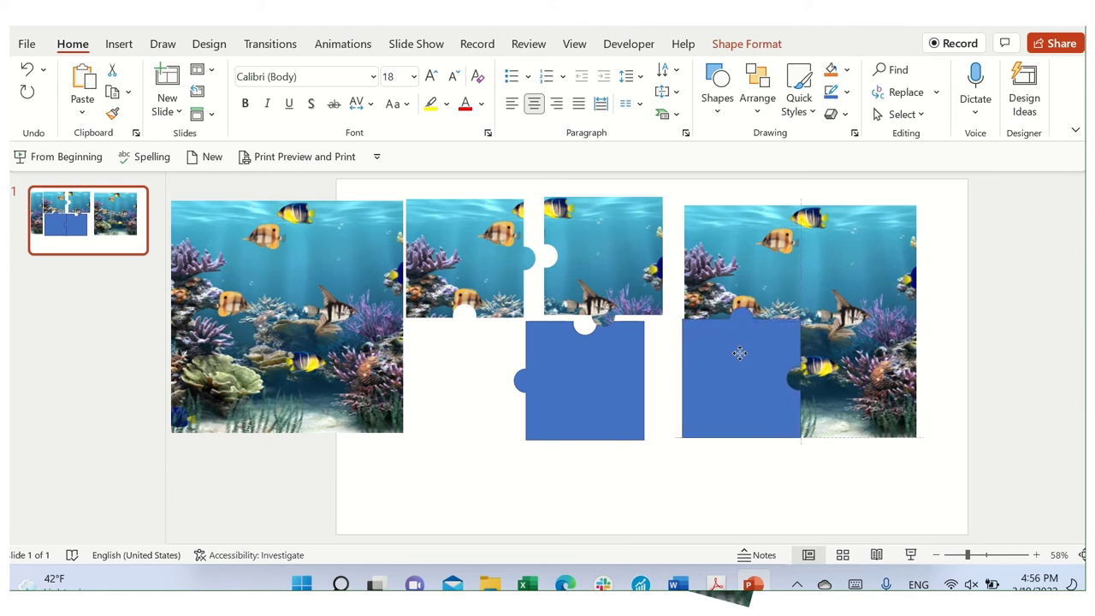
{"action": "left_click_drag", "start_coordinate": [739, 354], "coordinate": [741, 357]}
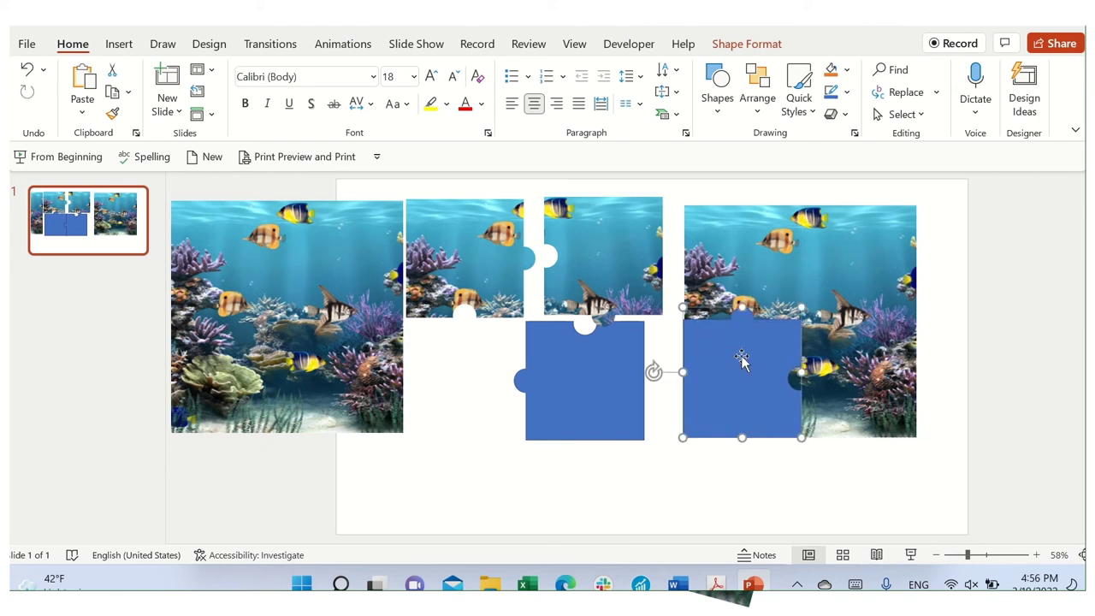
Select the reef photo and blue piece, then Merge Shapes > Intersect to cut the fish piece.
{"action": "left_click", "coordinate": [744, 464]}
{"action": "left_click", "coordinate": [881, 299]}
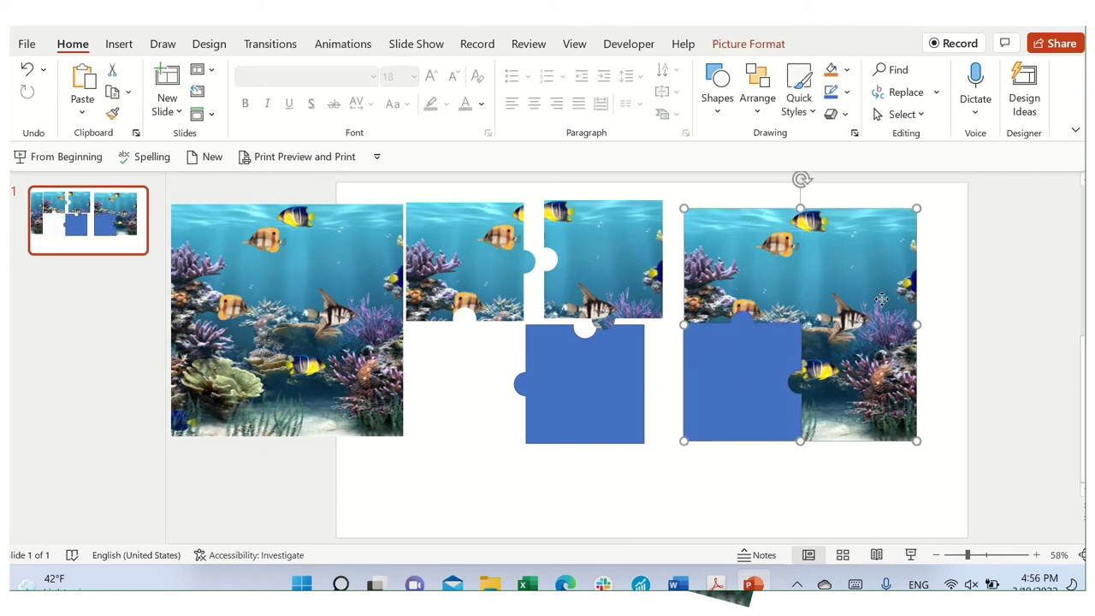
{"action": "left_click", "coordinate": [751, 370], "text": "shift"}
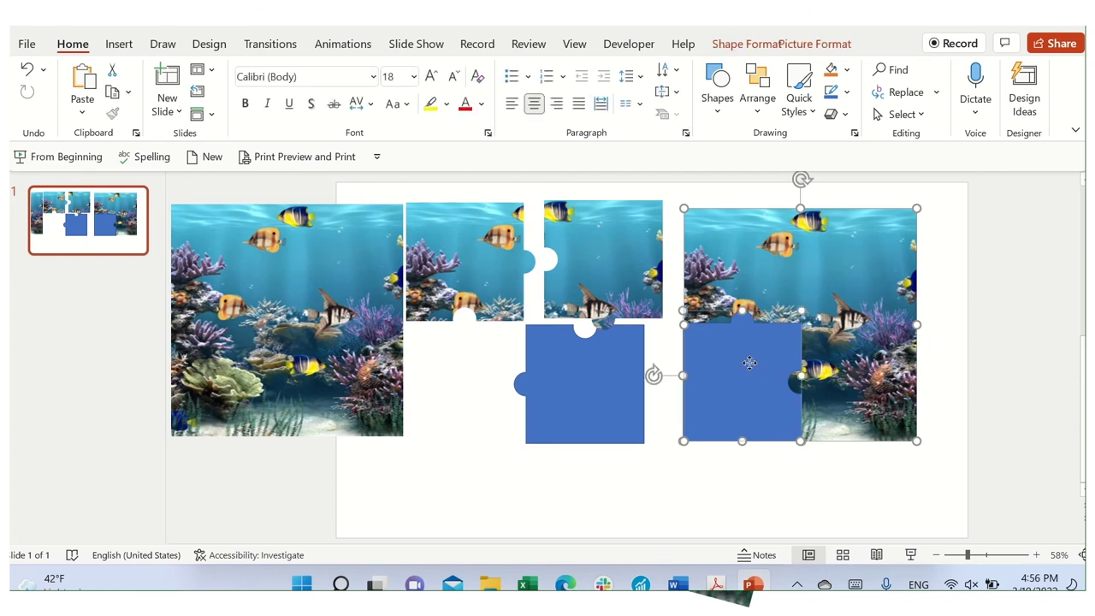
{"action": "left_click", "coordinate": [717, 47]}
{"action": "left_click", "coordinate": [163, 115]}
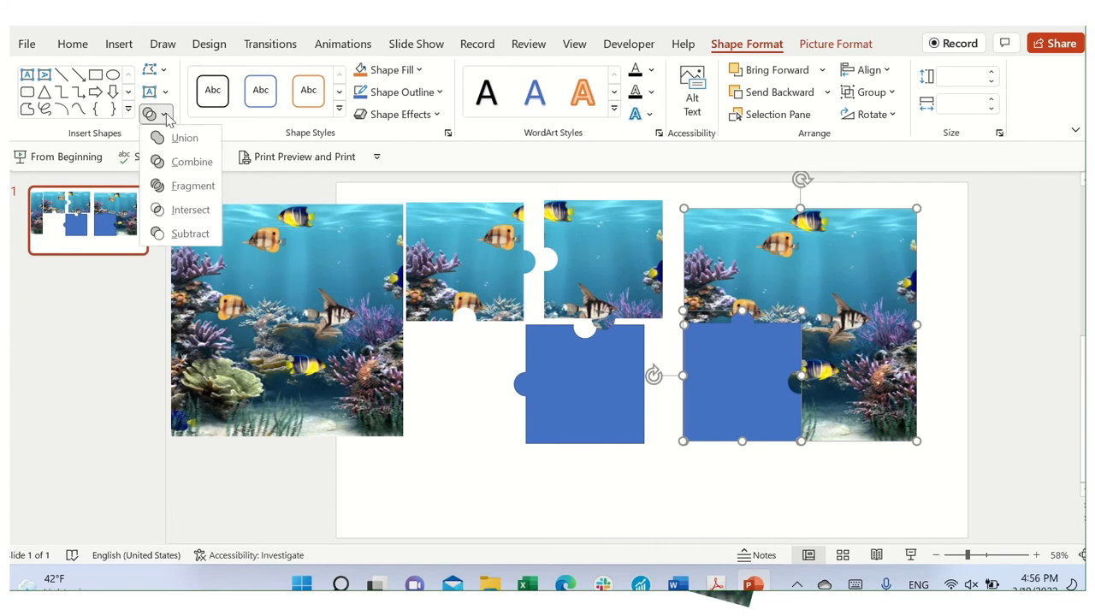
{"action": "left_click", "coordinate": [182, 214]}
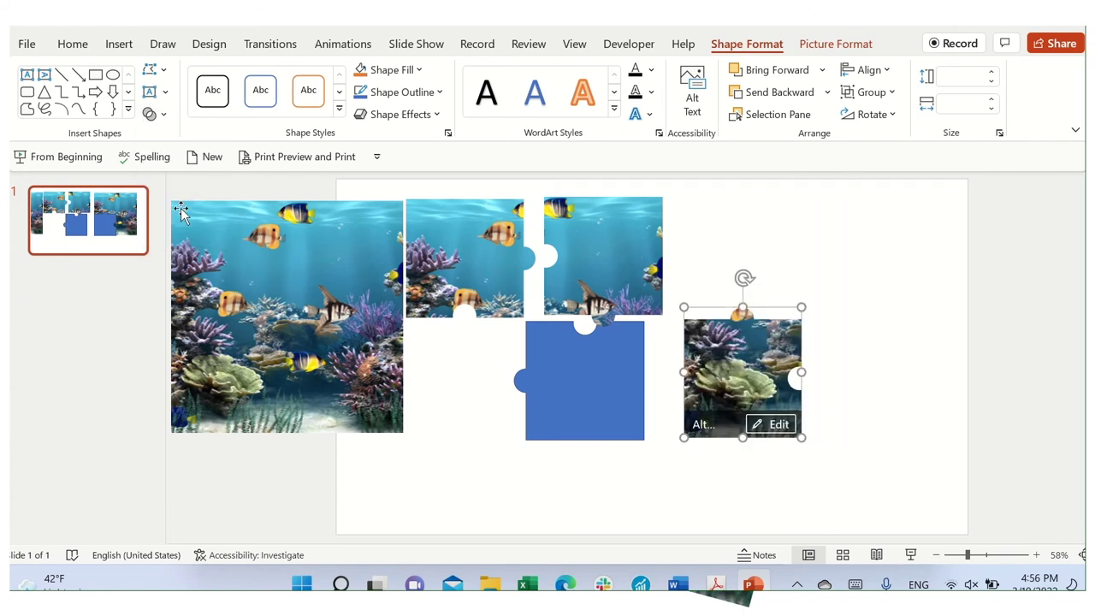
Fit the new fish piece into the puzzle and move the large reef photo to the right.
{"action": "left_click_drag", "start_coordinate": [746, 359], "coordinate": [470, 359]}
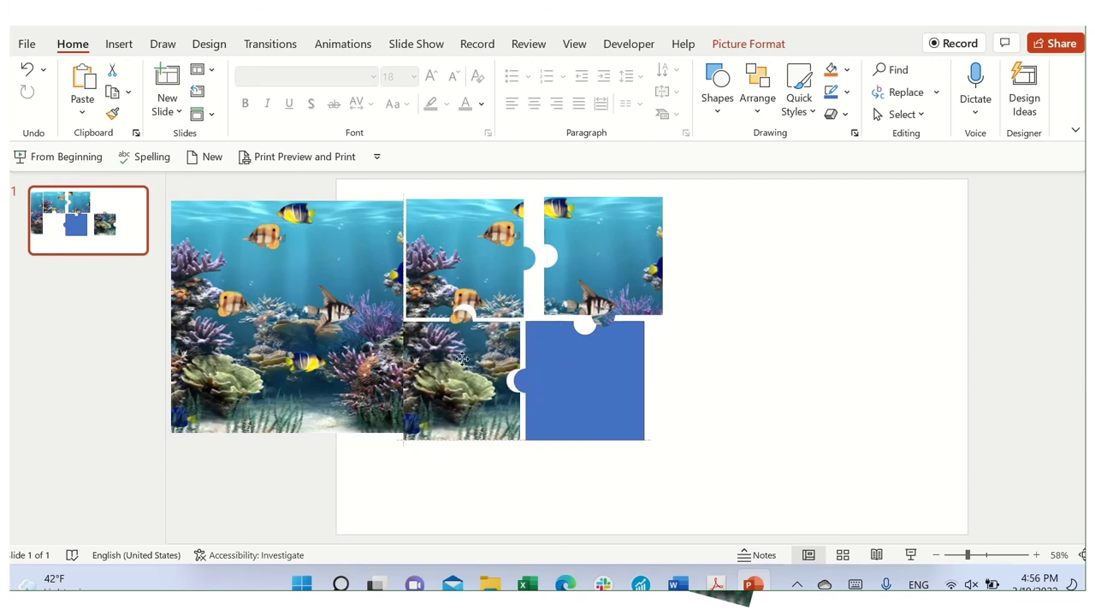
{"action": "left_click", "coordinate": [246, 253]}
{"action": "left_click_drag", "start_coordinate": [246, 253], "coordinate": [762, 259]}
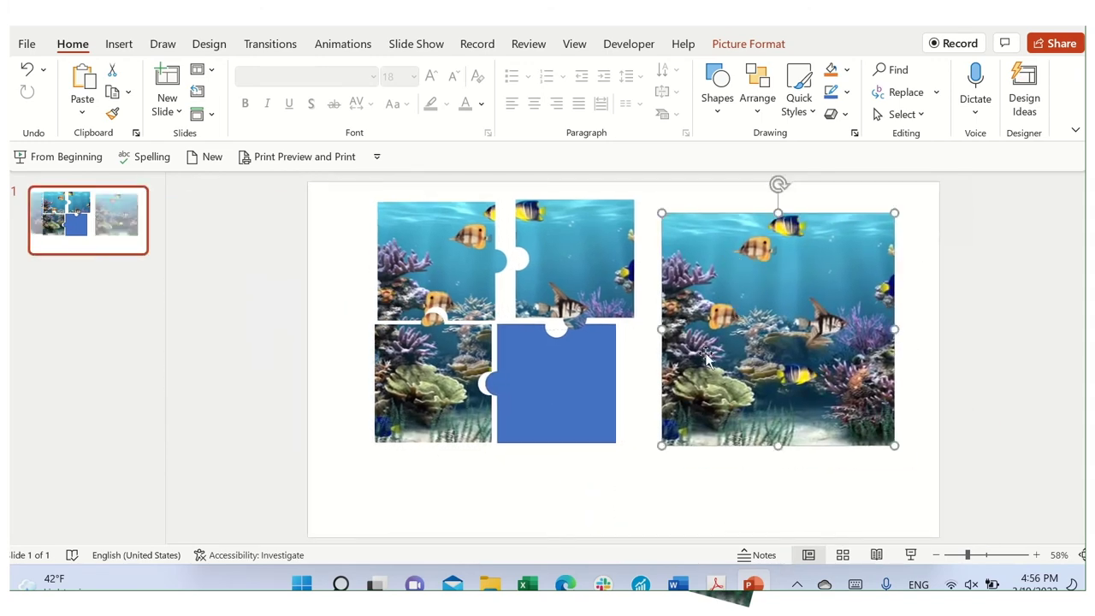
Bring the last blue piece to the front and fit it over the photo's lower-right corner.
{"action": "left_click", "coordinate": [580, 383]}
{"action": "right_click", "coordinate": [584, 399]}
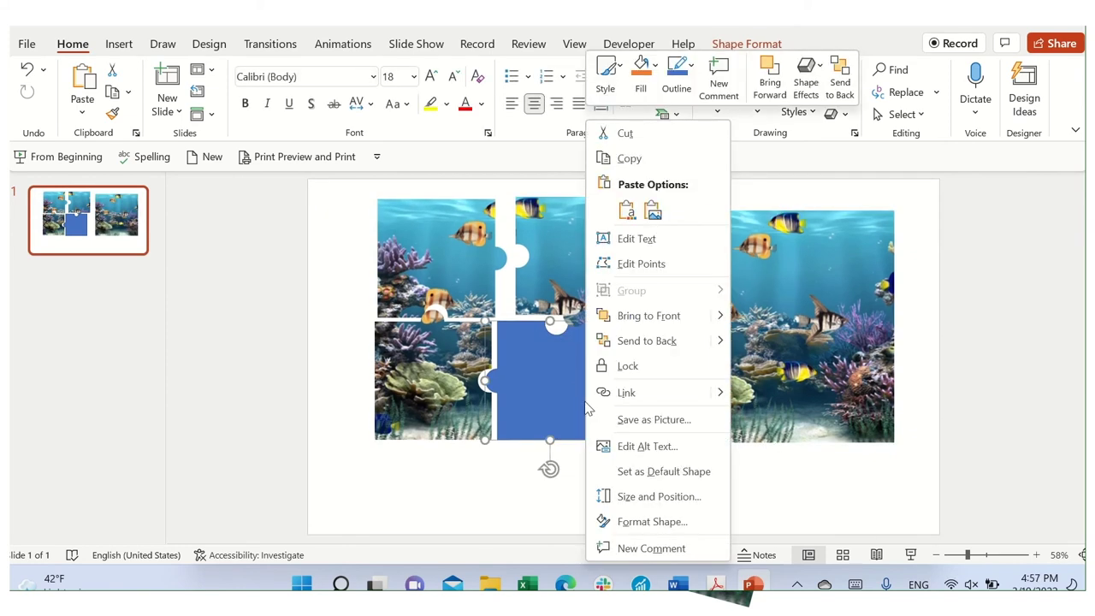
{"action": "left_click", "coordinate": [648, 318]}
{"action": "left_click_drag", "start_coordinate": [575, 368], "coordinate": [845, 377]}
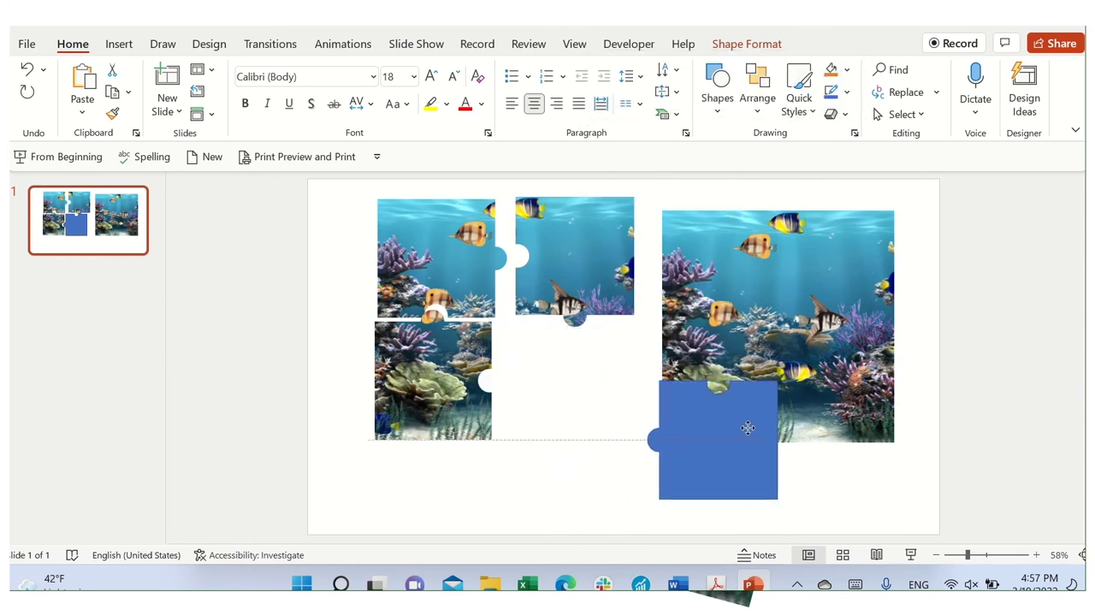
{"action": "left_click_drag", "start_coordinate": [845, 376], "coordinate": [853, 372]}
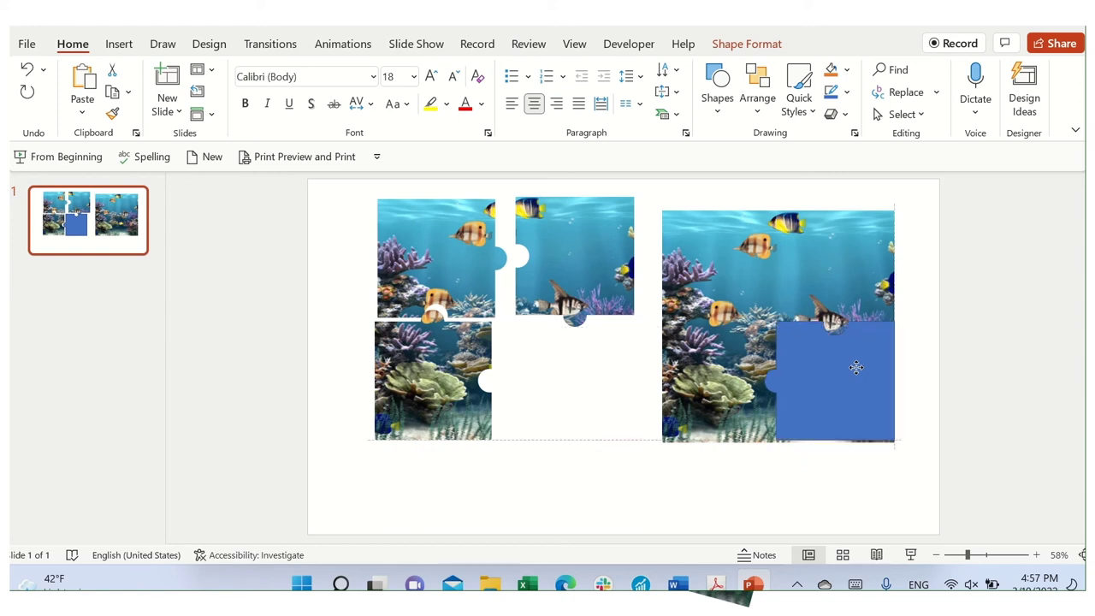
{"action": "left_click_drag", "start_coordinate": [855, 369], "coordinate": [855, 366]}
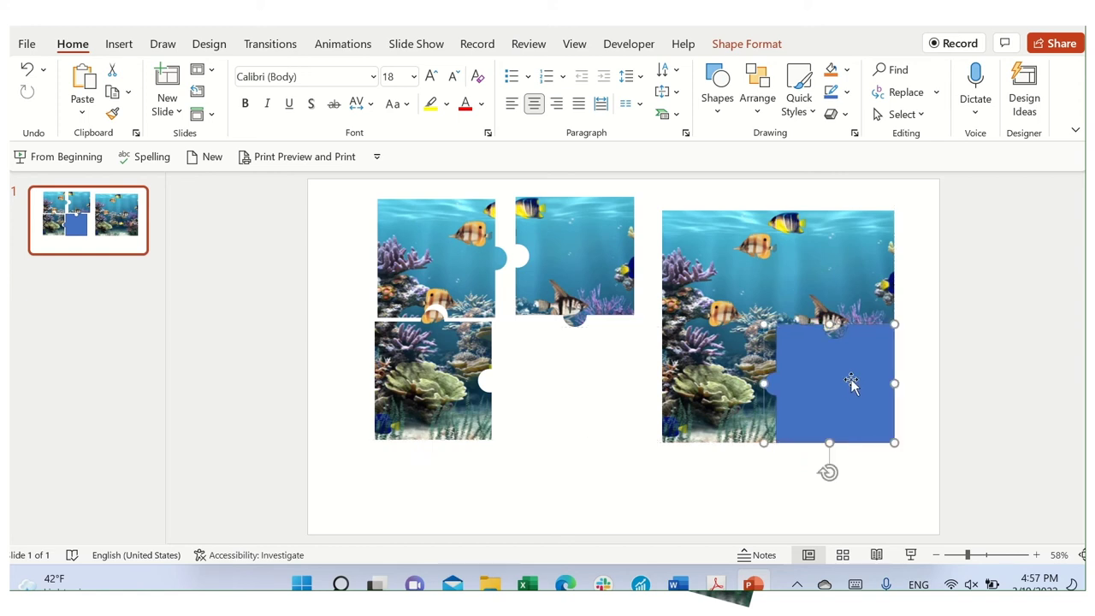
Intersect the photo with the blue piece, then slot the new piece and upper-right piece into place.
{"action": "left_click", "coordinate": [725, 494]}
{"action": "left_click", "coordinate": [707, 307]}
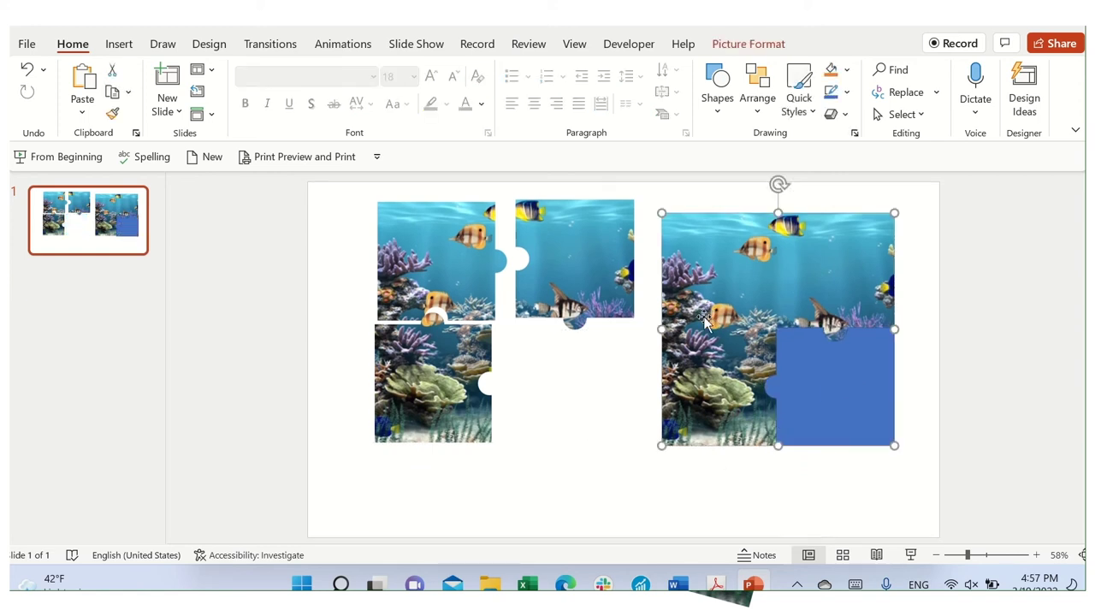
{"action": "left_click", "coordinate": [820, 383], "text": "shift"}
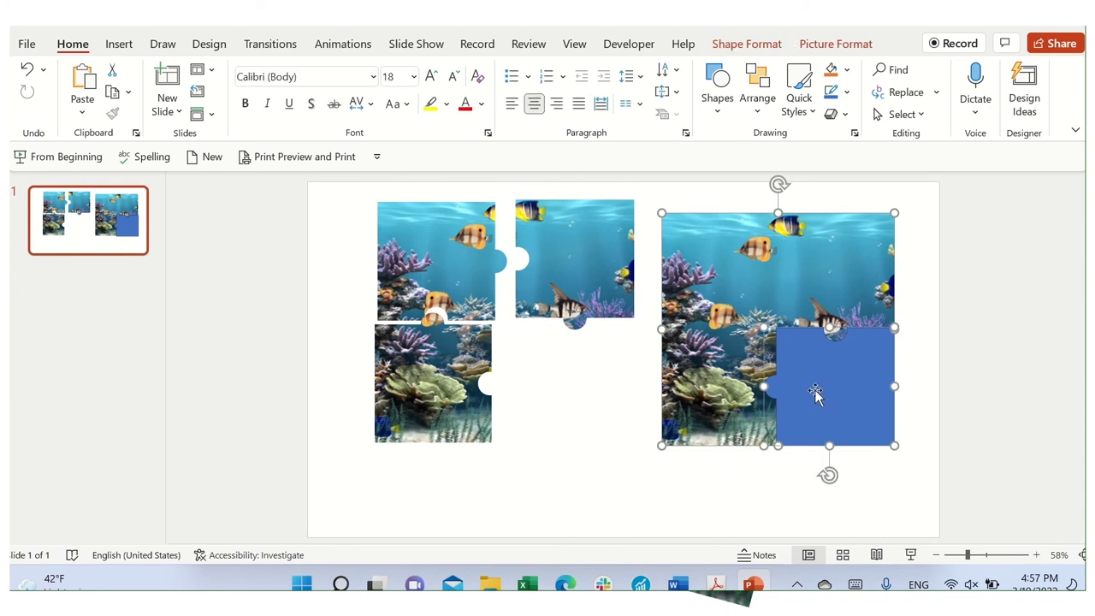
{"action": "left_click", "coordinate": [731, 48]}
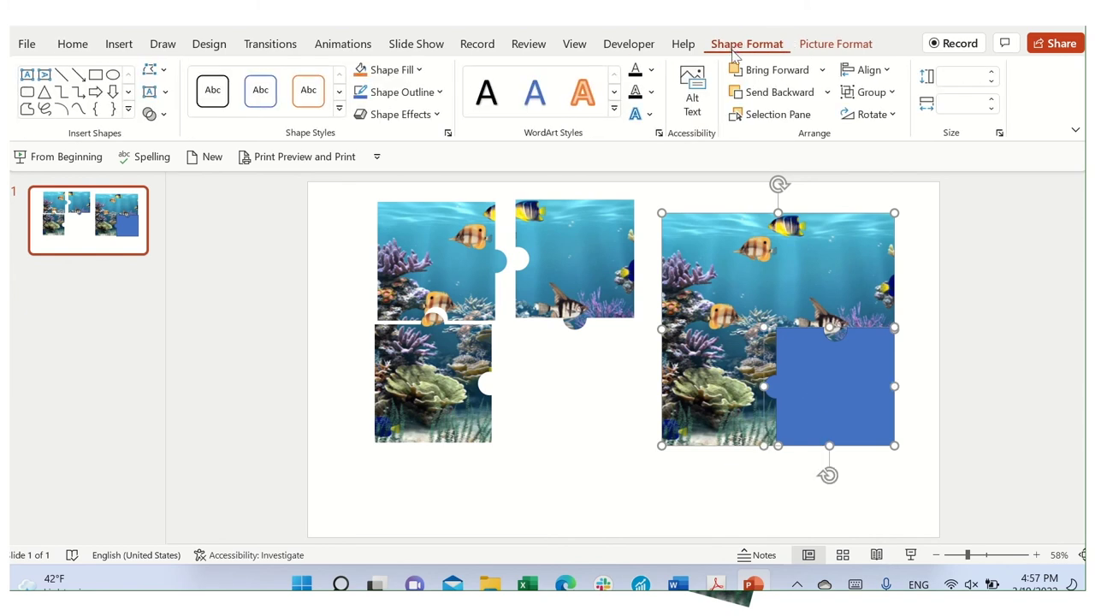
{"action": "left_click", "coordinate": [154, 114]}
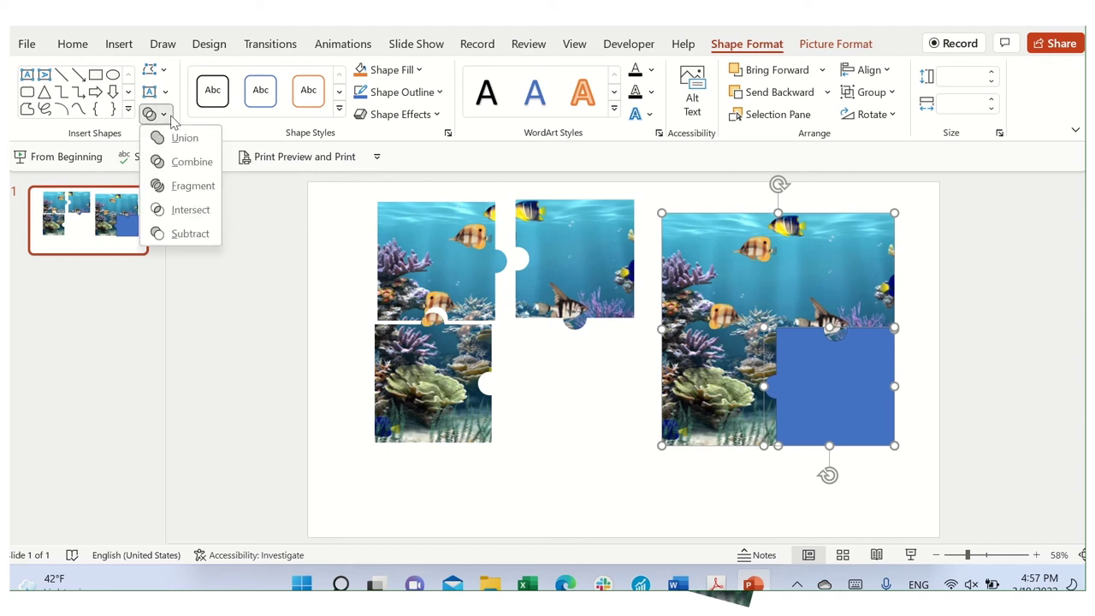
{"action": "left_click", "coordinate": [190, 209]}
{"action": "left_click_drag", "start_coordinate": [834, 368], "coordinate": [544, 362]}
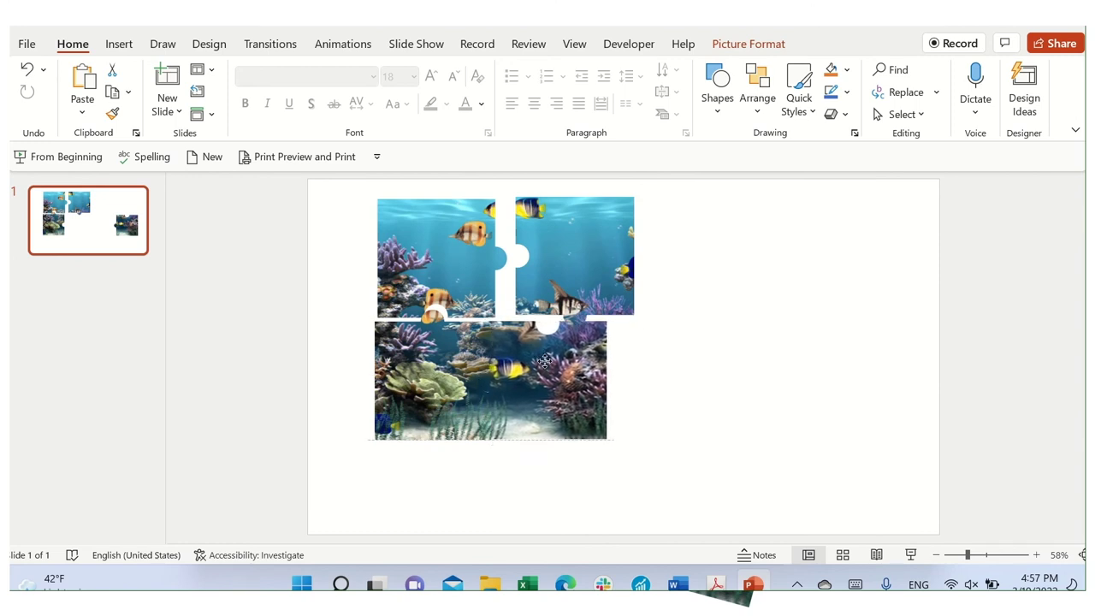
{"action": "left_click_drag", "start_coordinate": [581, 277], "coordinate": [560, 284]}
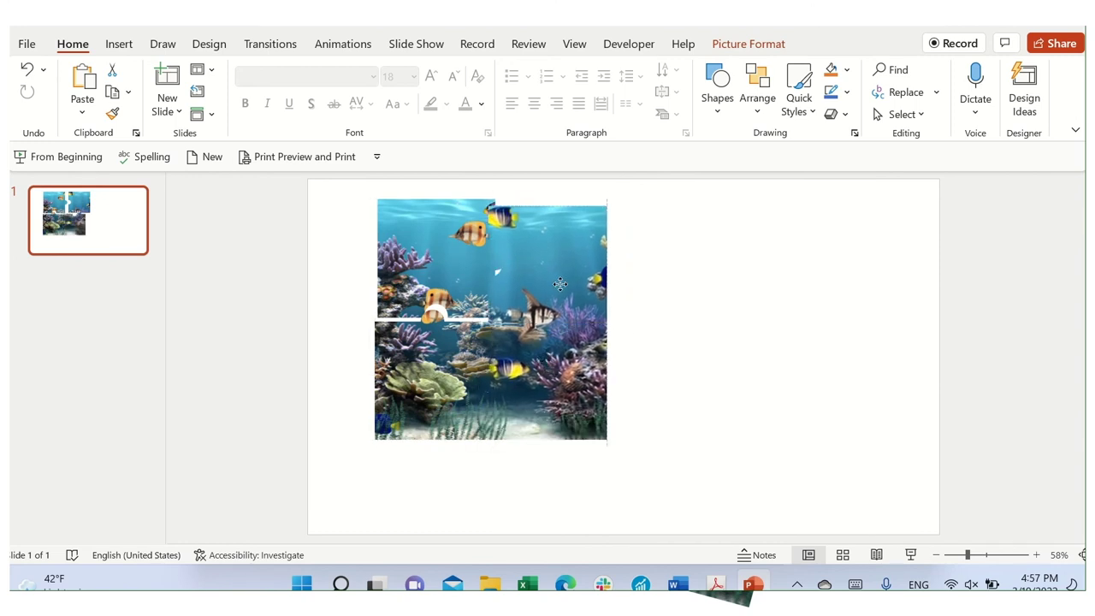
Align the upper-left piece, move all four pieces mid-slide, and pull the lower-right piece slightly out.
{"action": "left_click_drag", "start_coordinate": [461, 238], "coordinate": [460, 247]}
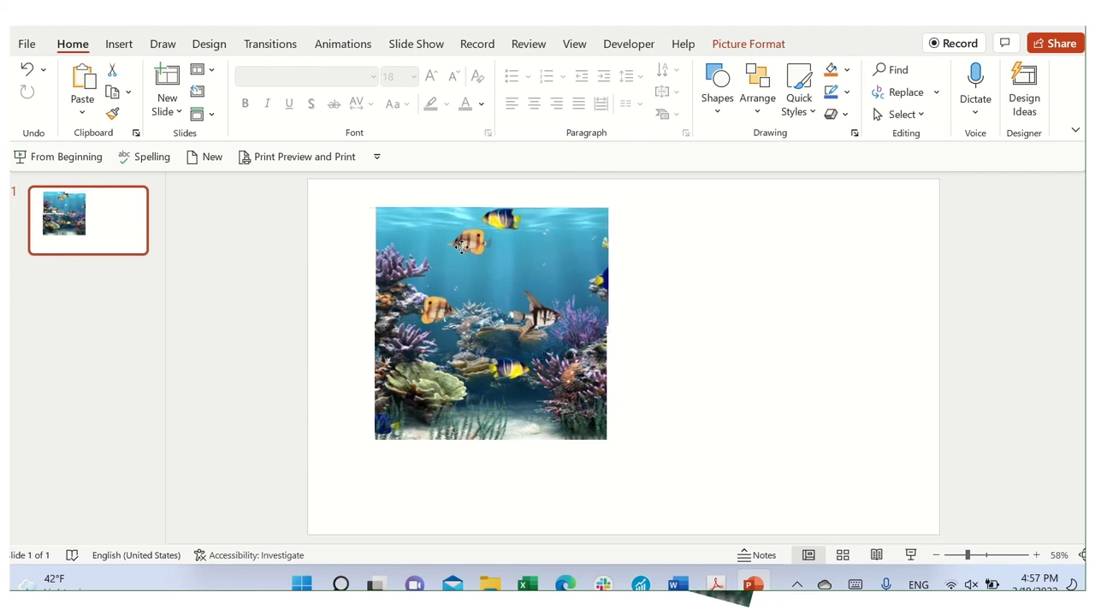
{"action": "left_click", "coordinate": [782, 317]}
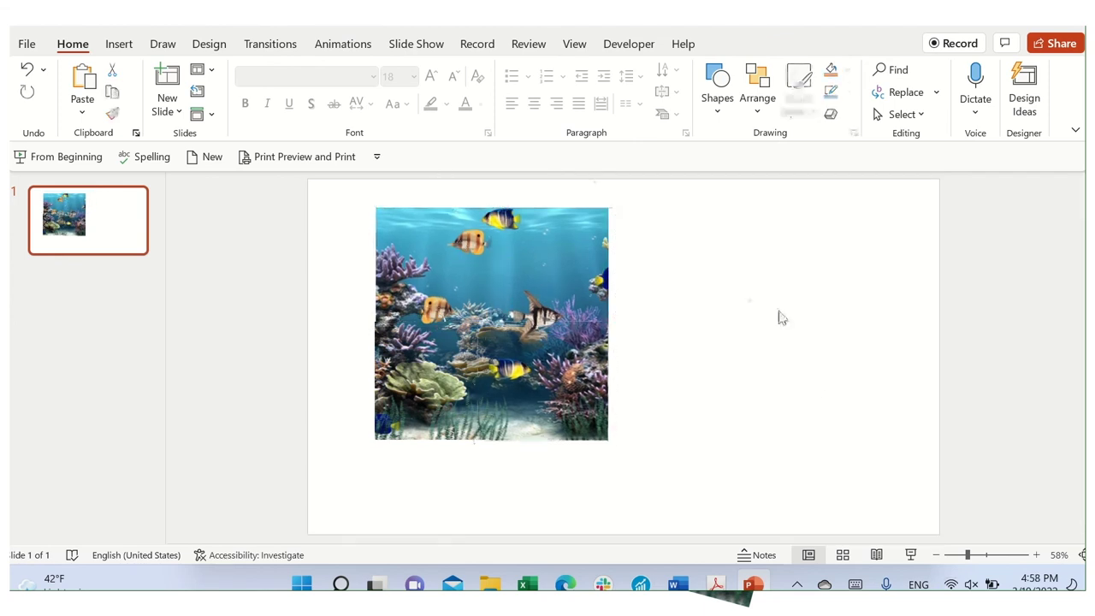
{"action": "left_click_drag", "start_coordinate": [336, 196], "coordinate": [691, 529]}
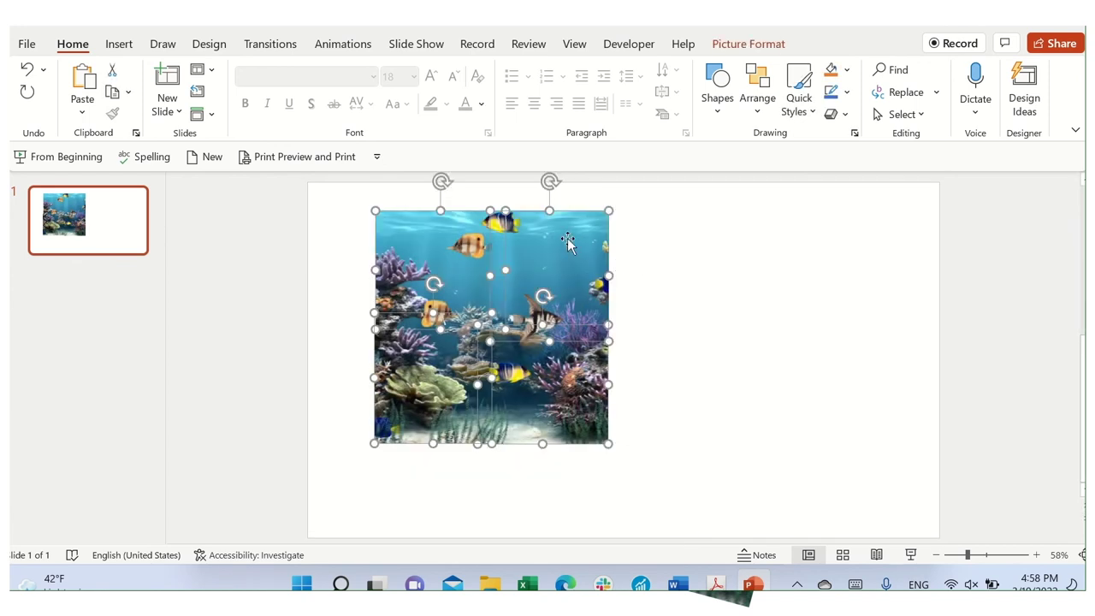
{"action": "left_click_drag", "start_coordinate": [567, 237], "coordinate": [691, 283]}
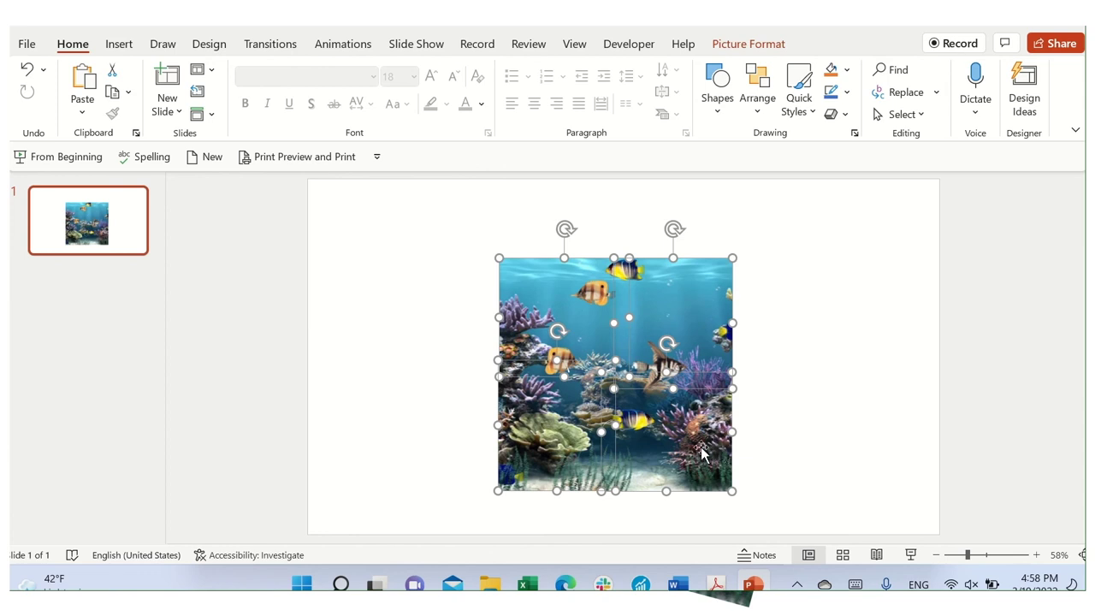
{"action": "left_click", "coordinate": [788, 405]}
{"action": "mouse_move", "coordinate": [690, 451]}
{"action": "left_mouse_down"}
{"action": "mouse_move", "coordinate": [709, 459]}
{"action": "mouse_move", "coordinate": [700, 462]}
{"action": "left_mouse_up"}
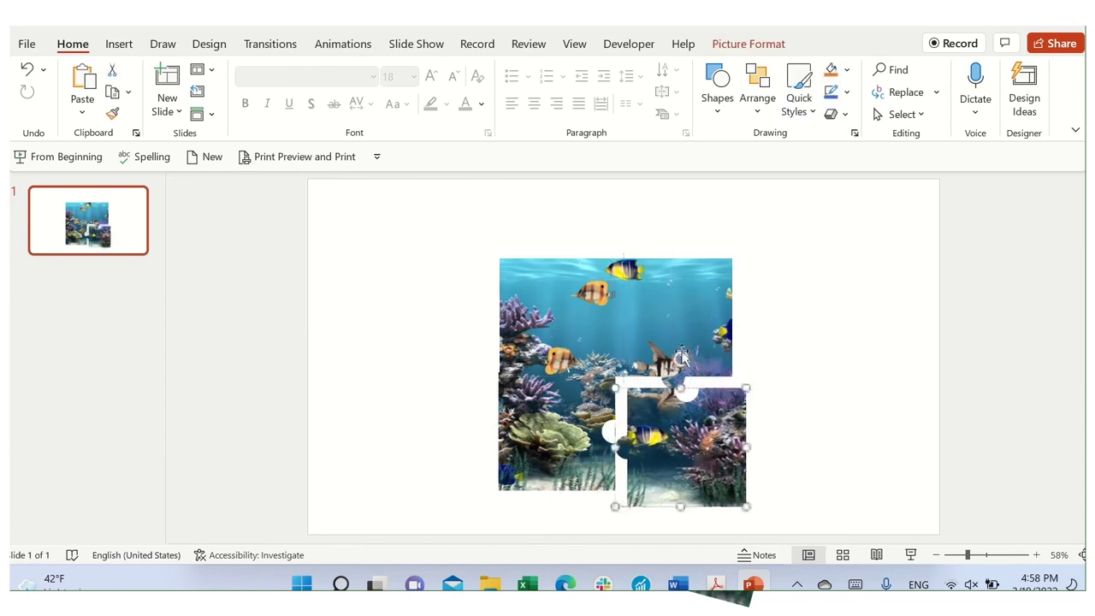
Rotate the lower-right and upper-left pieces and shift all four pieces apart from each other.
{"action": "left_click_drag", "start_coordinate": [679, 358], "coordinate": [719, 363]}
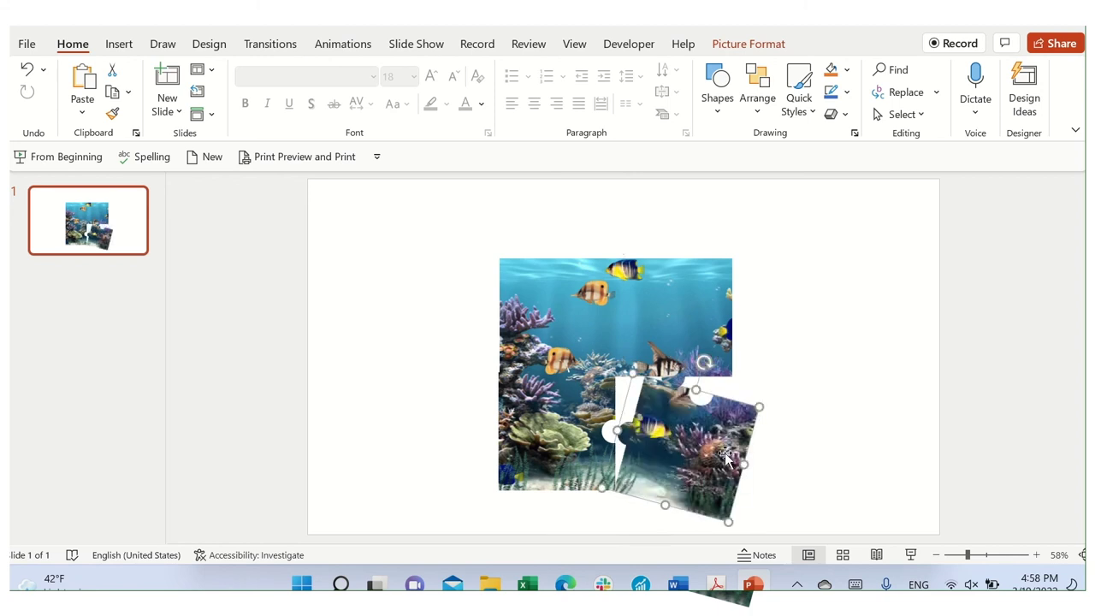
{"action": "left_click_drag", "start_coordinate": [722, 451], "coordinate": [735, 458]}
{"action": "left_click_drag", "start_coordinate": [680, 310], "coordinate": [689, 310]}
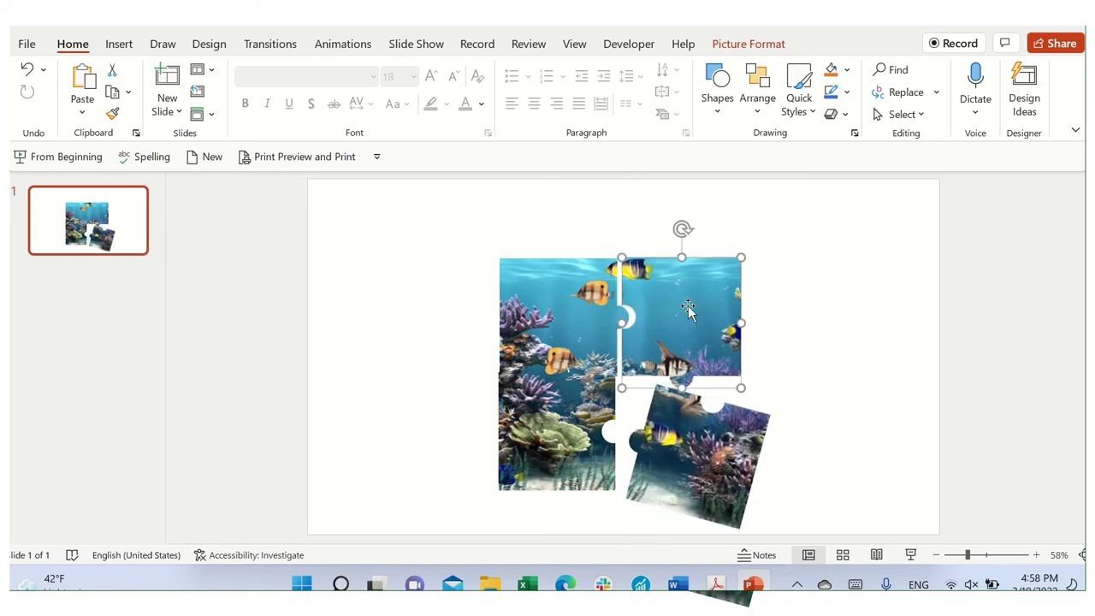
{"action": "left_click_drag", "start_coordinate": [589, 335], "coordinate": [585, 324]}
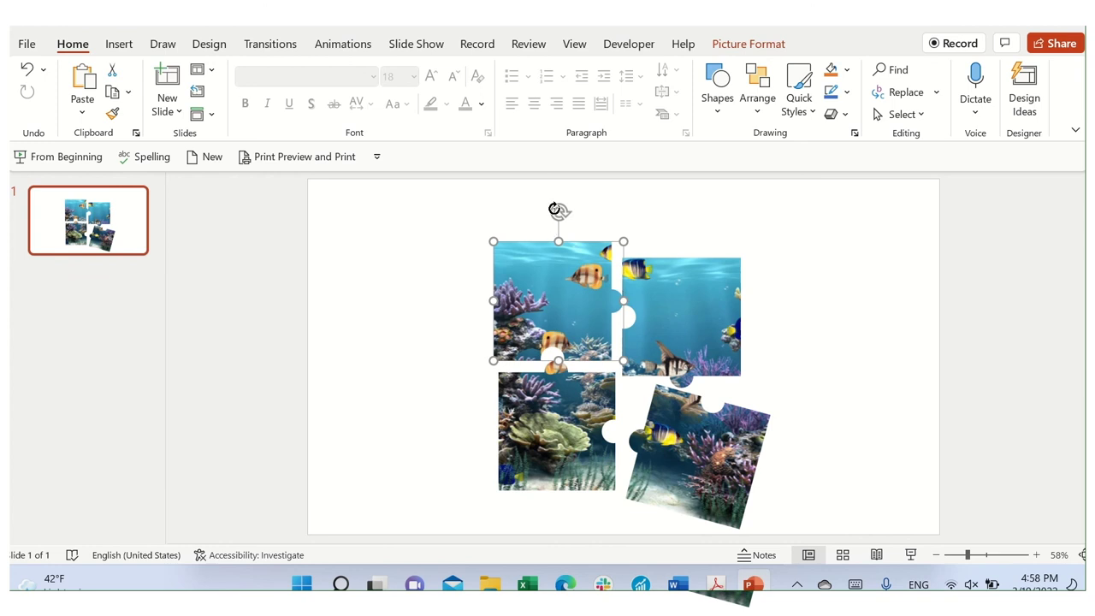
{"action": "left_click_drag", "start_coordinate": [560, 212], "coordinate": [542, 214]}
{"action": "left_click_drag", "start_coordinate": [582, 297], "coordinate": [558, 287]}
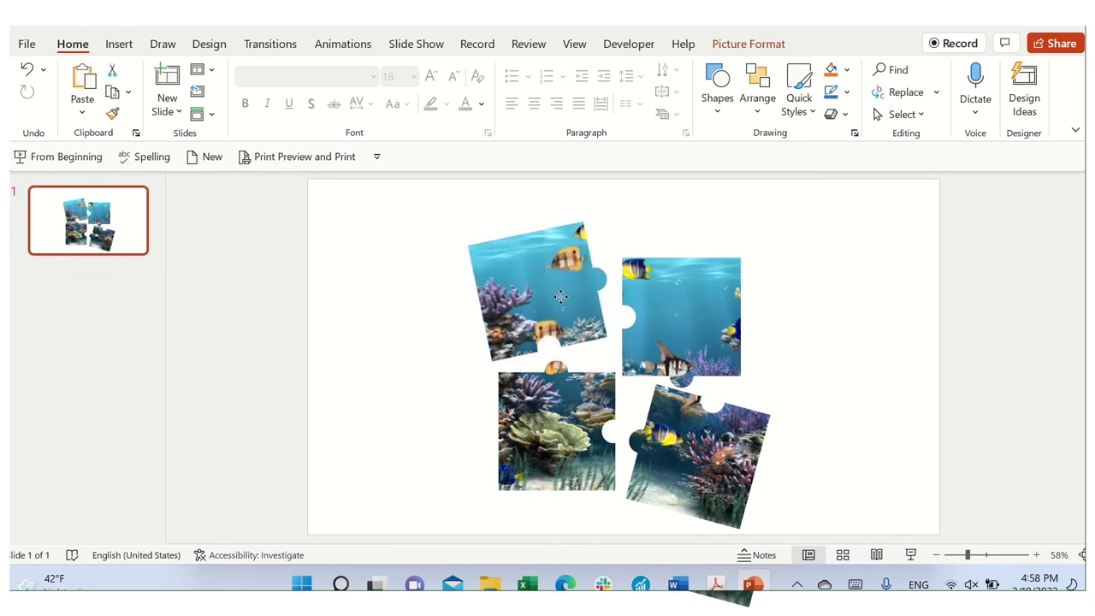
{"action": "left_click_drag", "start_coordinate": [563, 445], "coordinate": [555, 461]}
{"action": "left_click", "coordinate": [369, 363]}
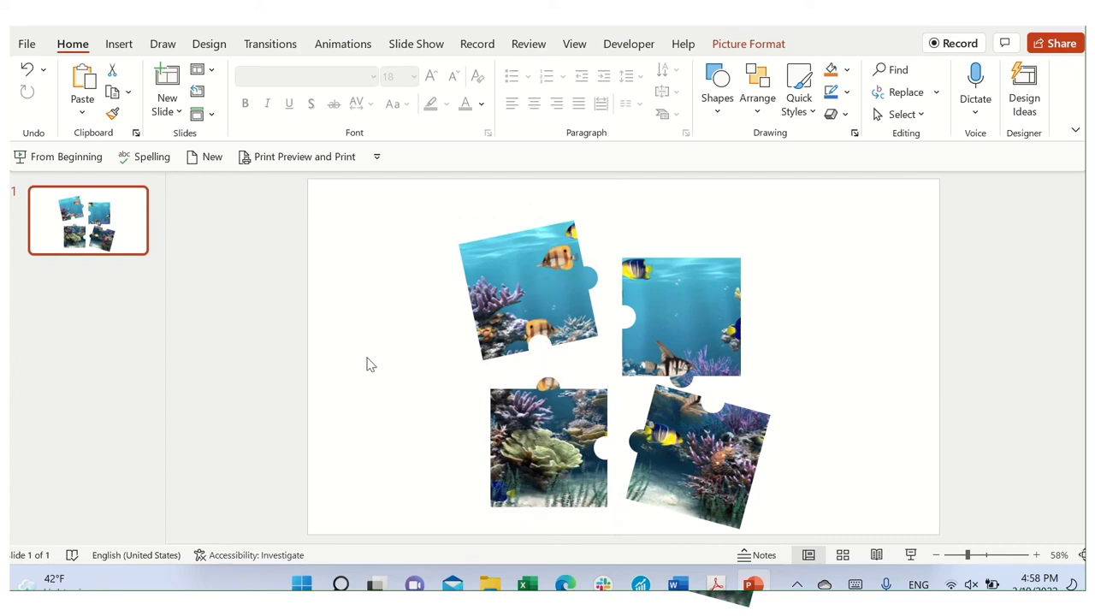
Start the slide show from the current slide to show the scattered reef puzzle.
{"action": "left_click", "coordinate": [436, 49]}
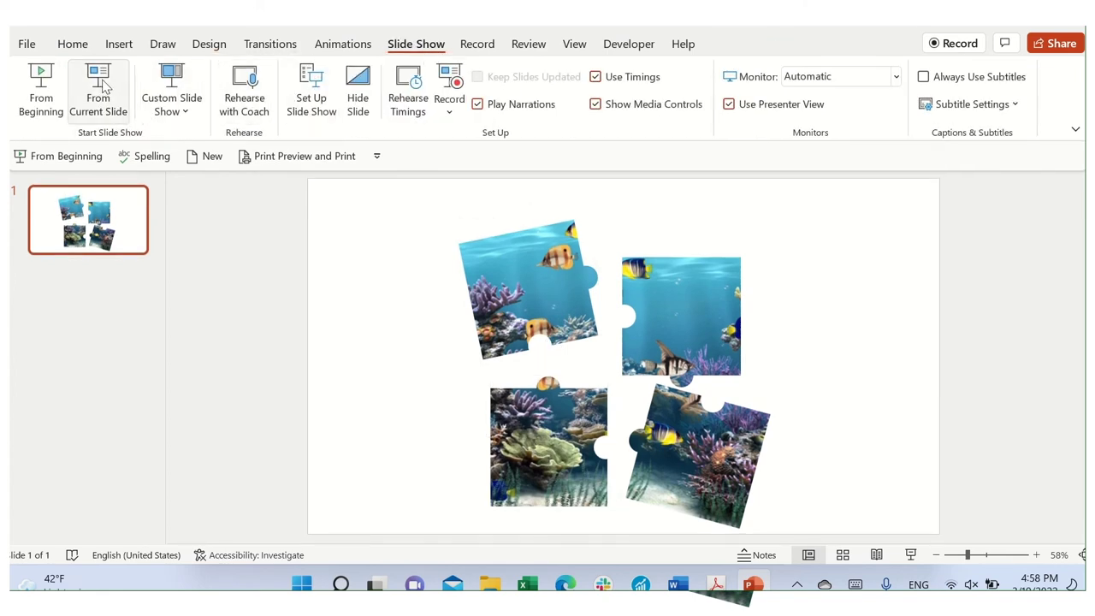
{"action": "left_click", "coordinate": [98, 90]}
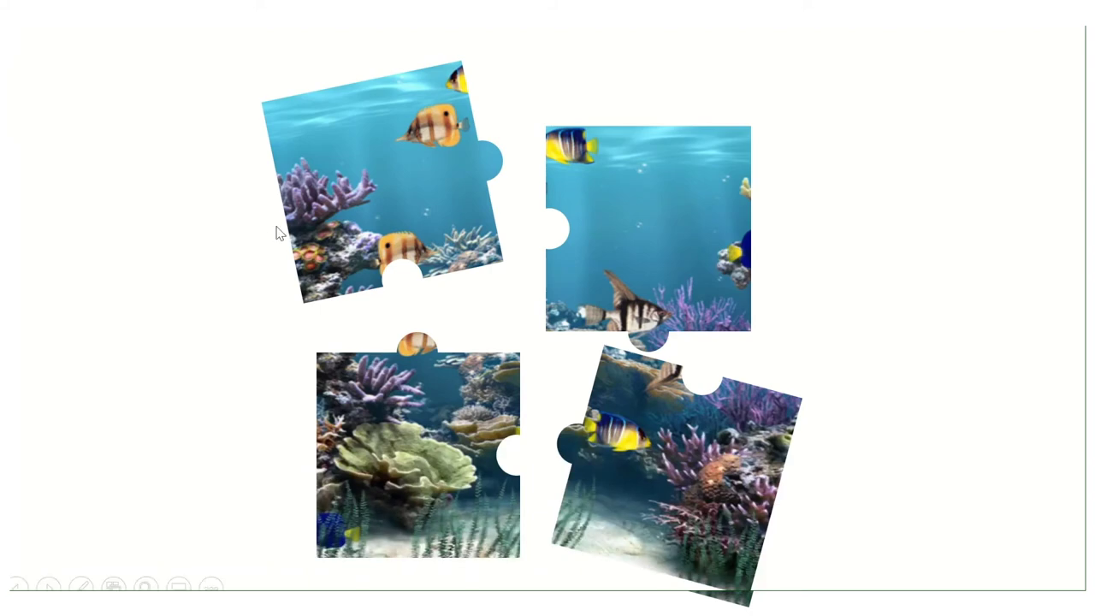